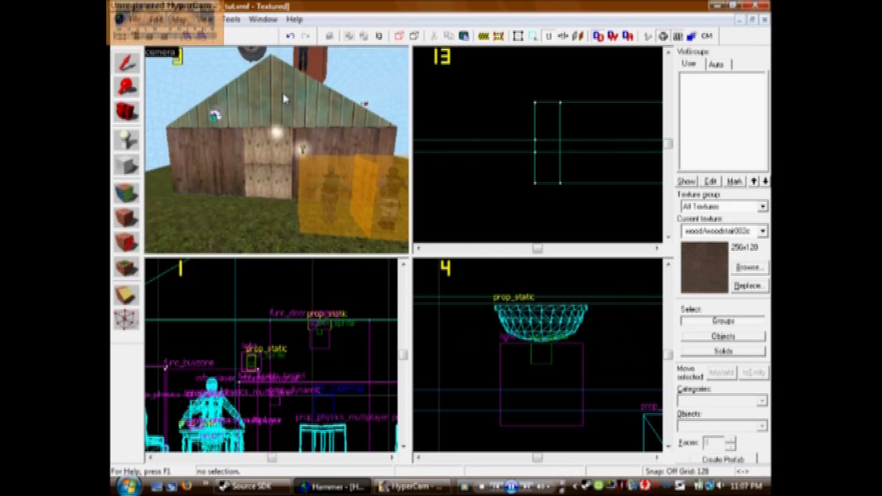
Look around the wooden house, the dirt mound beside it and the exterior walls in the 3D view
key("Down")
key("w")
key("s")
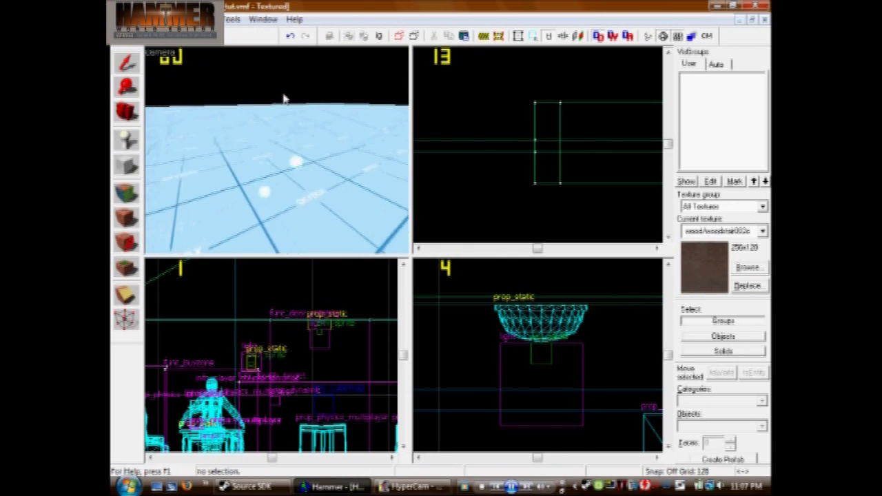
key("w")
key("s")
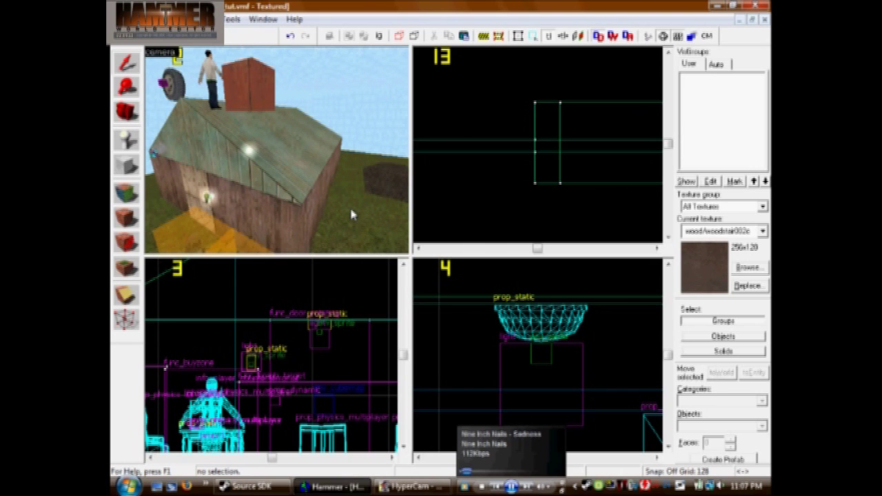
key("Right")
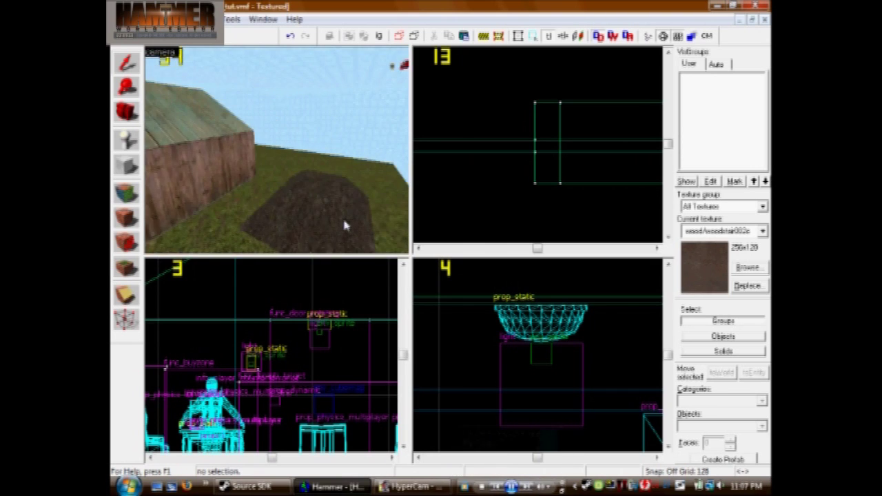
left_click(315, 207)
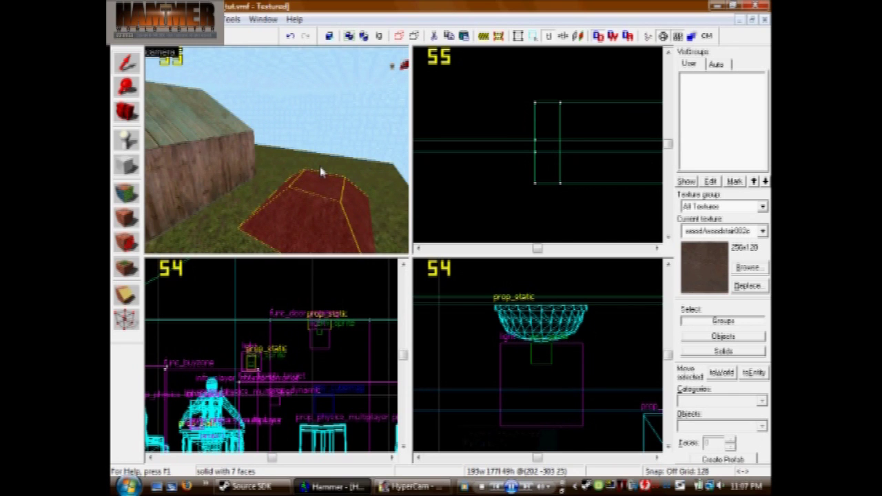
key("s")
key("a")
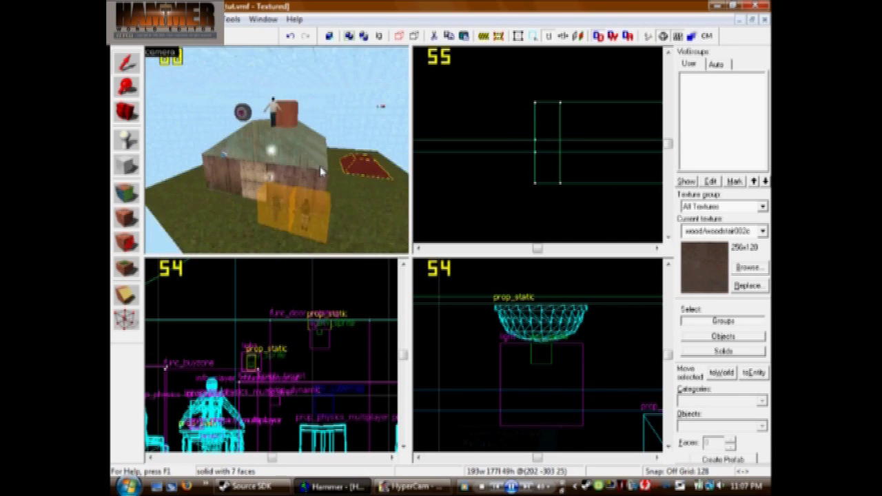
key("w")
key("w")
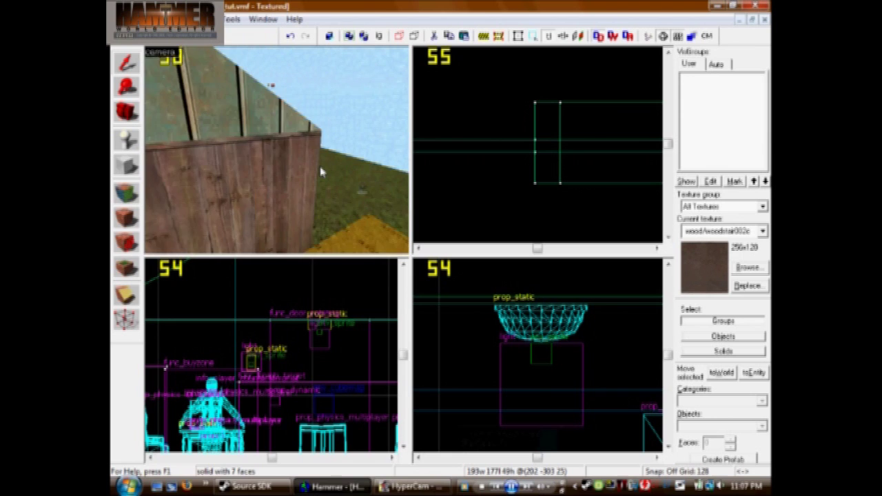
key("s")
key("Up")
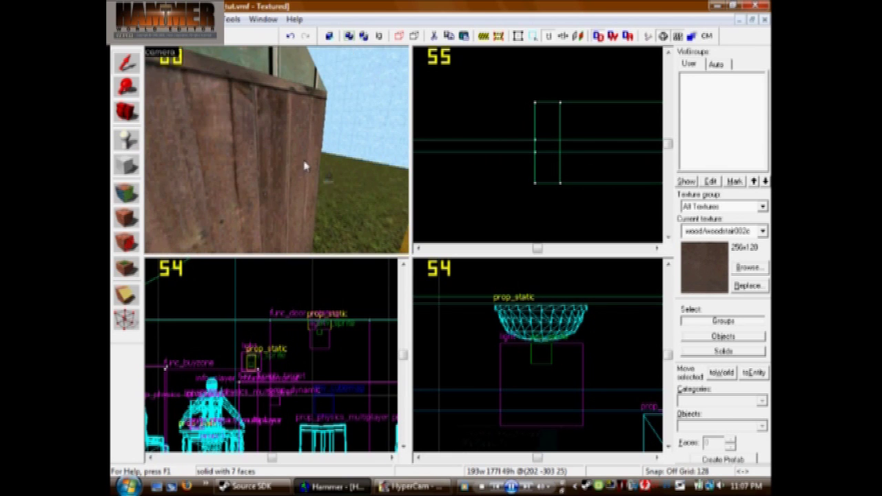
key("Escape")
key("Left")
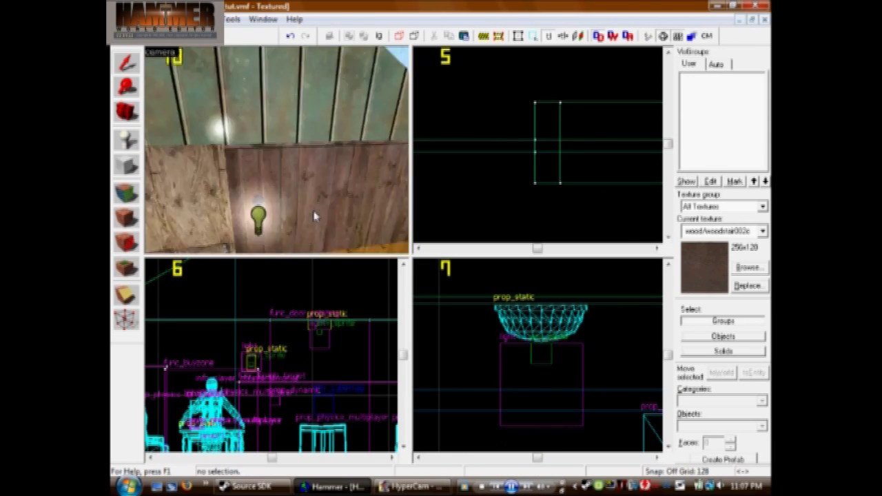
Bring the house's window opening into view and set the current texture to tools/toolsnodraw
key("w")
key("Right")
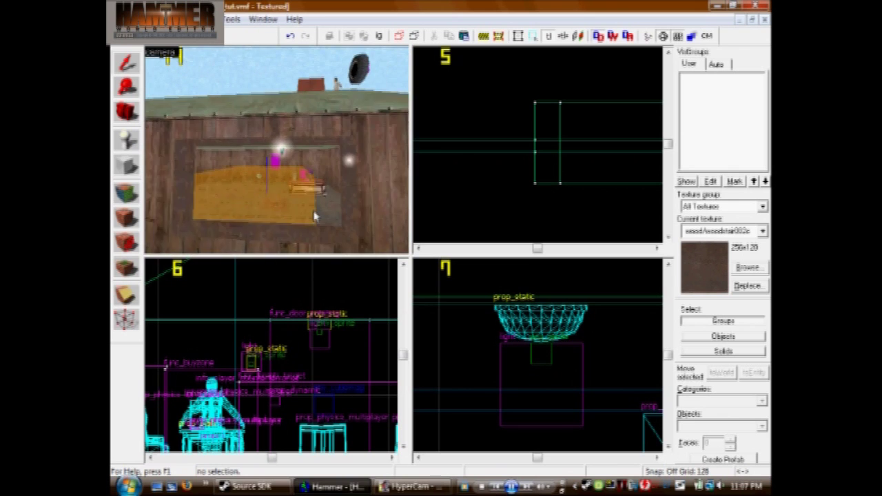
key("Down")
left_click(763, 270)
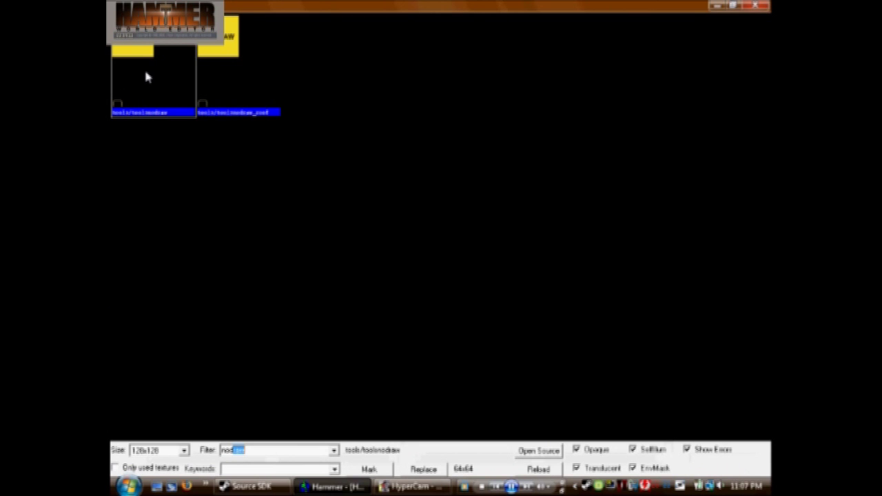
double_click(146, 77)
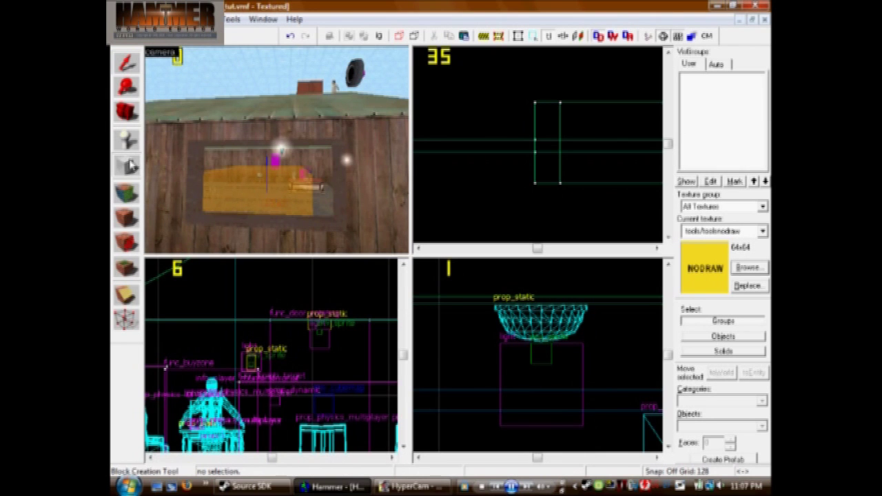
Outline a block about 102 units wide and 2 units deep across the window opening in the top view
scroll(581, 148, "up", 10)
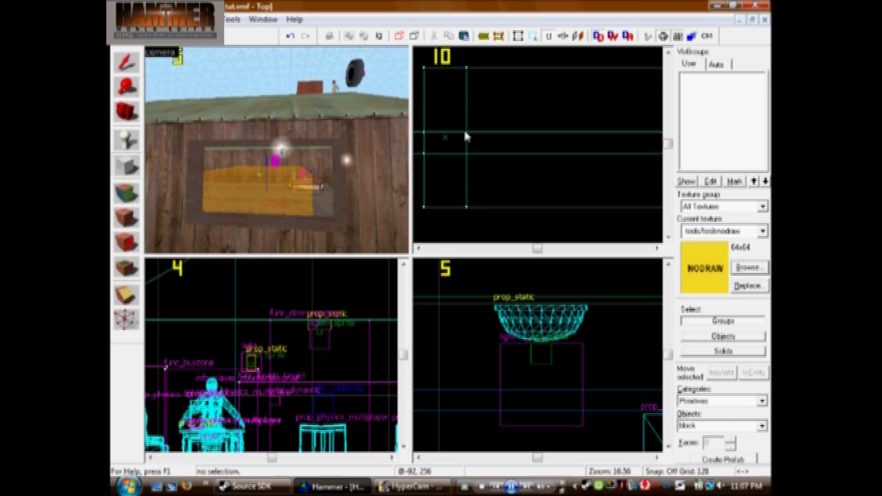
scroll(540, 152, "down", 6)
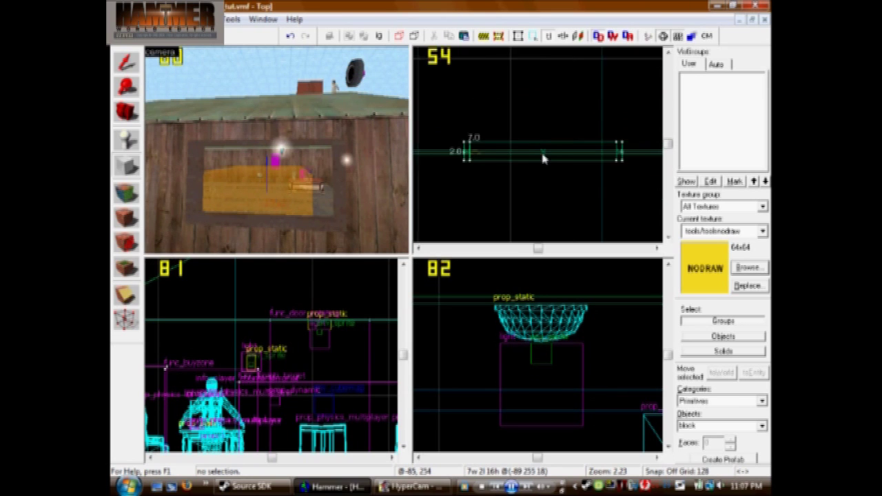
scroll(572, 155, "up", 7)
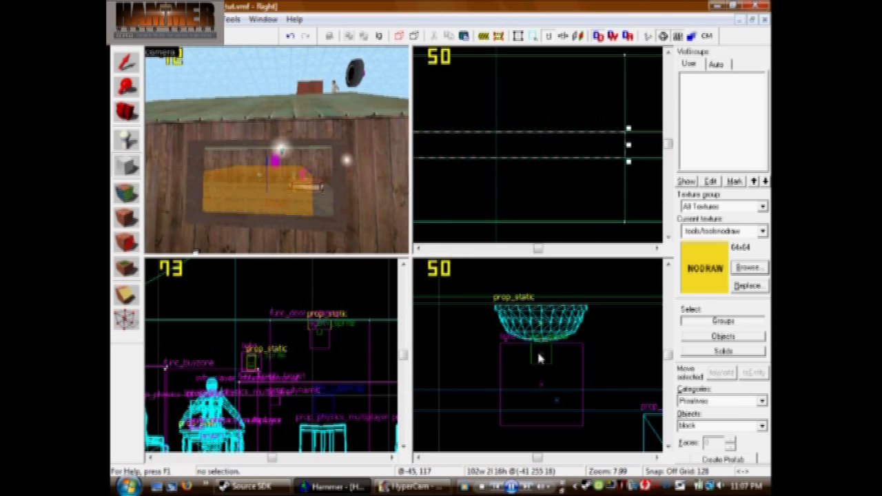
scroll(539, 357, "down", 7)
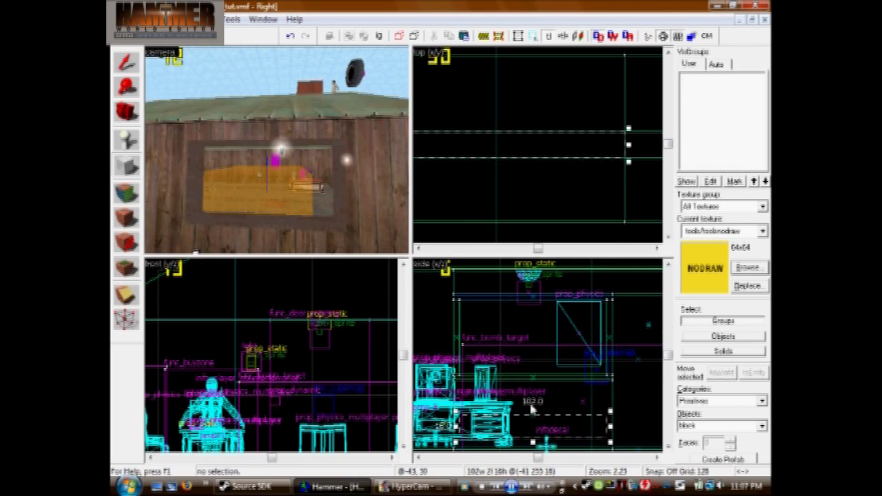
Outline a block about 102 units wide and 52 units high in the side view, filling the window opening
scroll(529, 400, "up", 6)
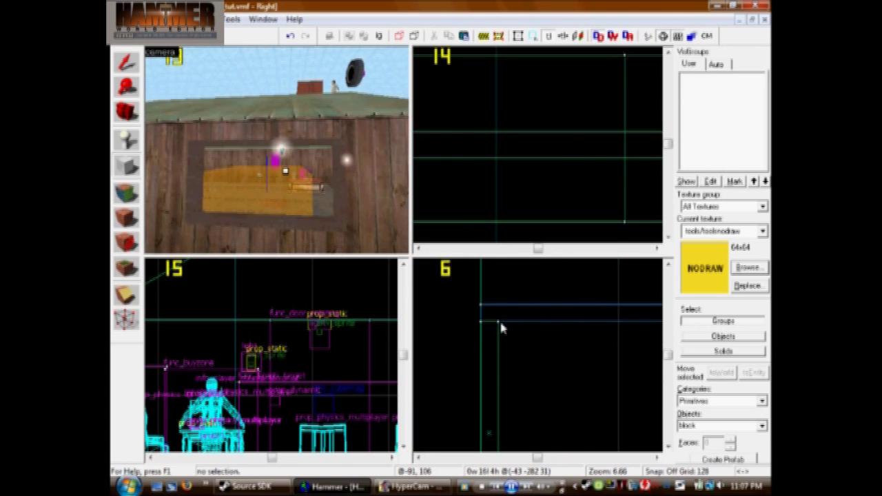
scroll(551, 372, "down", 5)
scroll(550, 344, "up", 8)
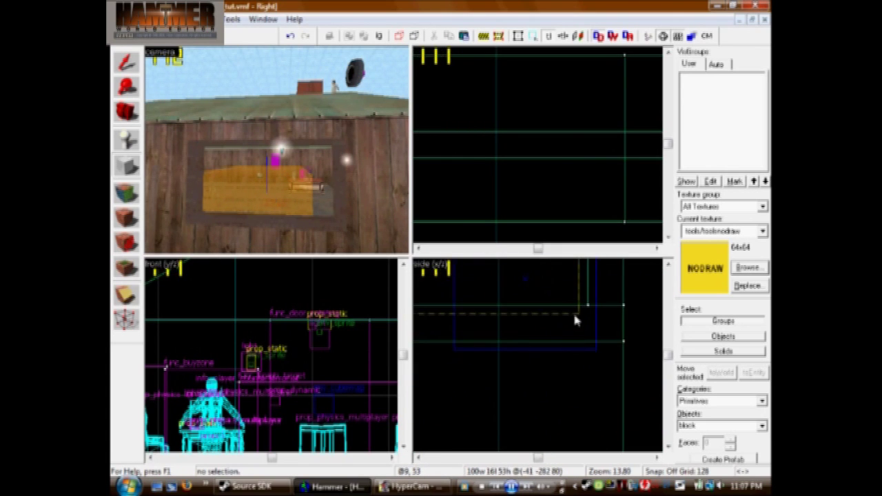
scroll(581, 312, "down", 9)
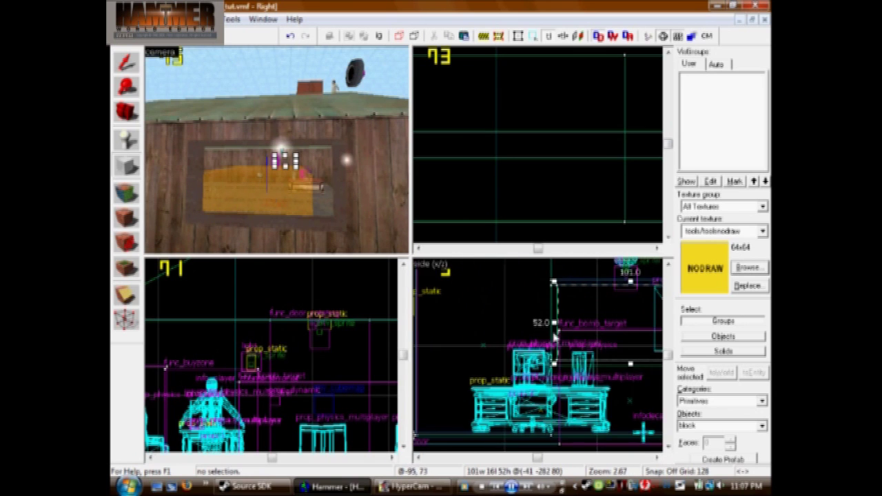
scroll(559, 324, "up", 5)
scroll(527, 158, "down", 6)
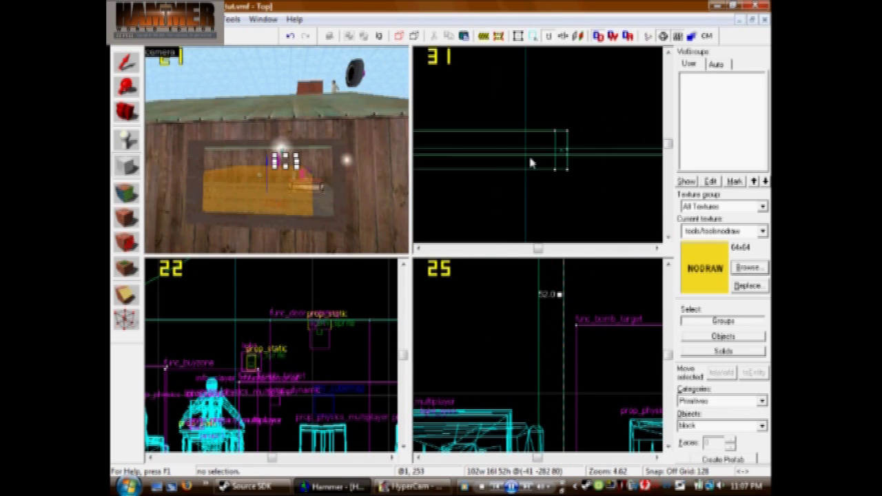
Fit the block outline's depth to a thin pane within the window frame and create the nodraw block
key("Down")
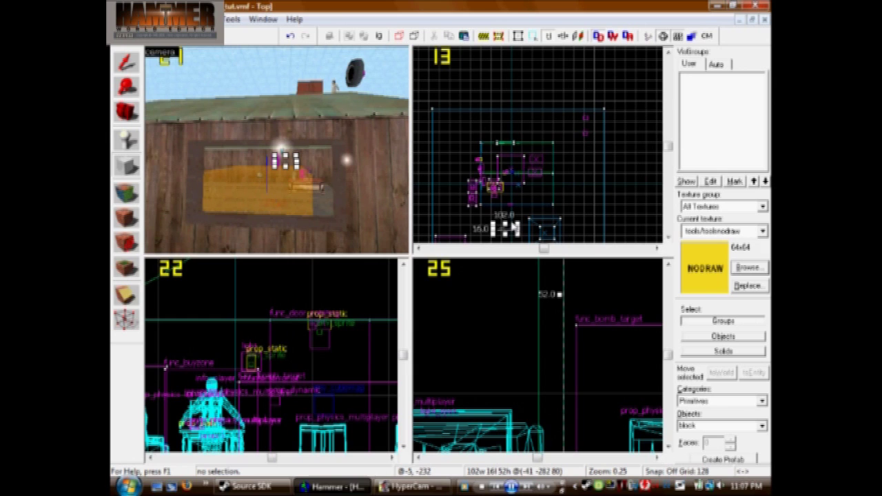
scroll(497, 207, "up", 10)
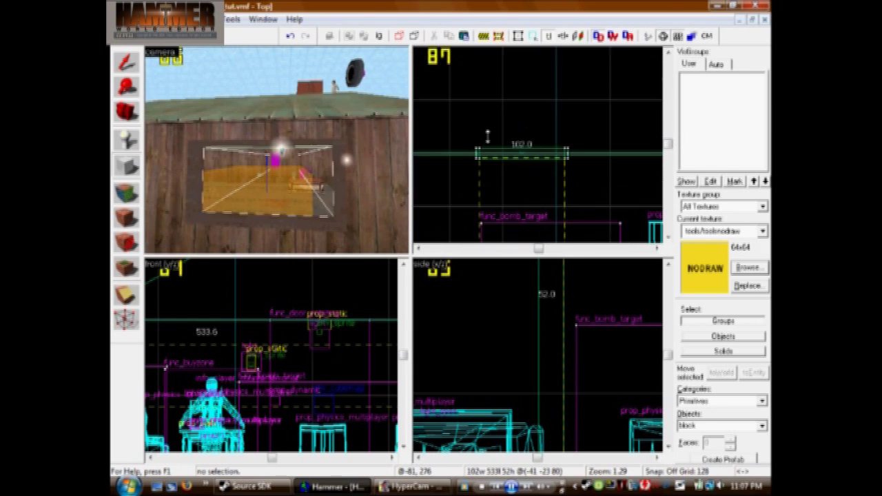
scroll(484, 111, "down", 10)
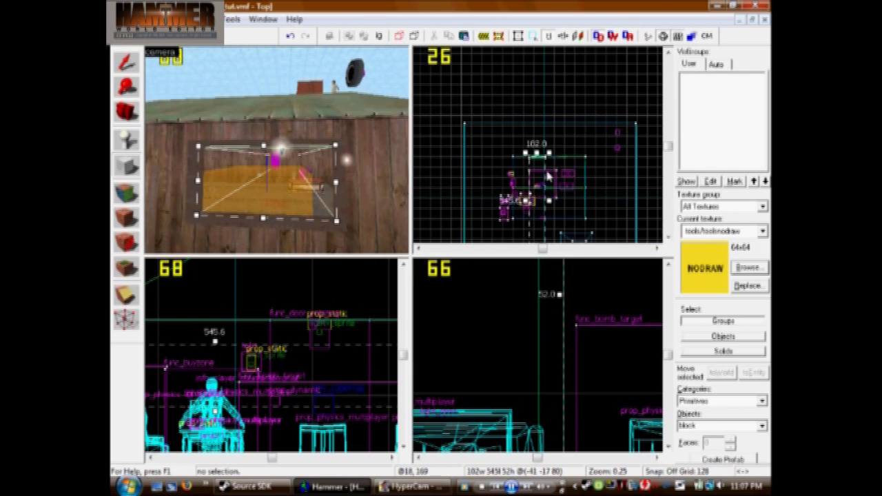
key("Return")
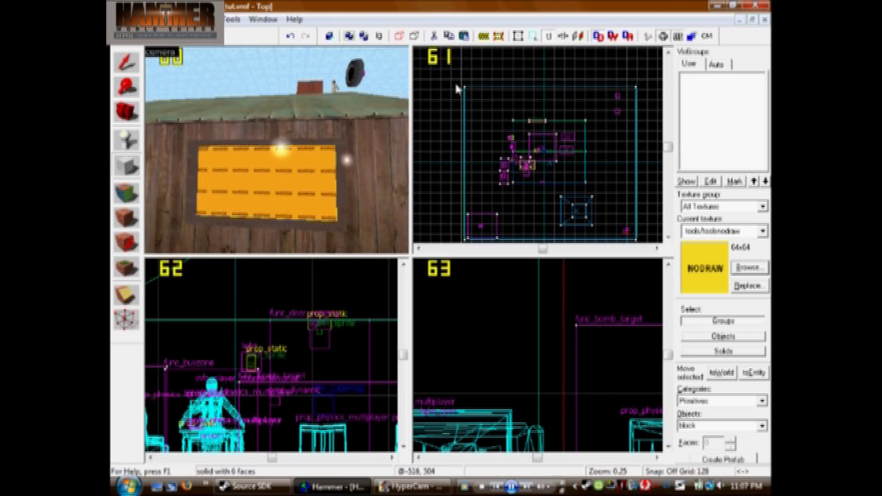
left_click(126, 63)
left_click(532, 129)
scroll(532, 121, "up", 11)
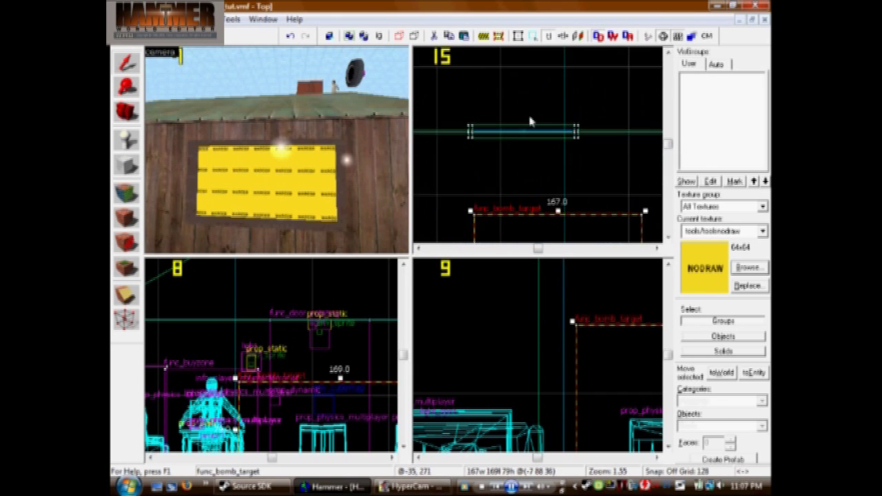
left_click(460, 154)
scroll(460, 160, "up", 3)
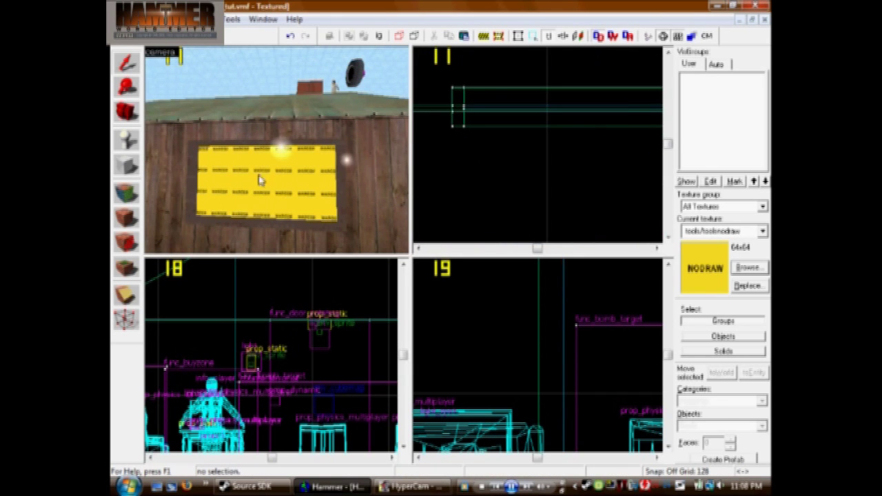
Filter the texture browser for "glass" and set the current texture to glass/offwndwb
key("z")
key("w")
key("z")
left_click(747, 267)
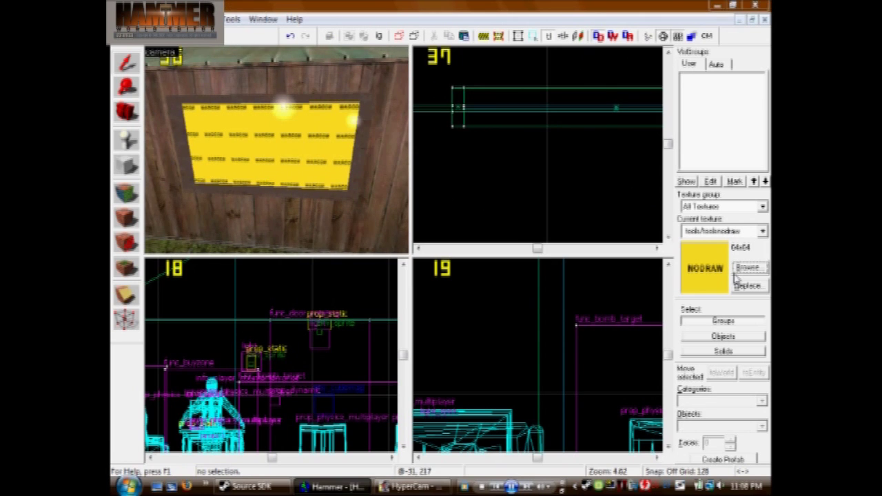
type("glass")
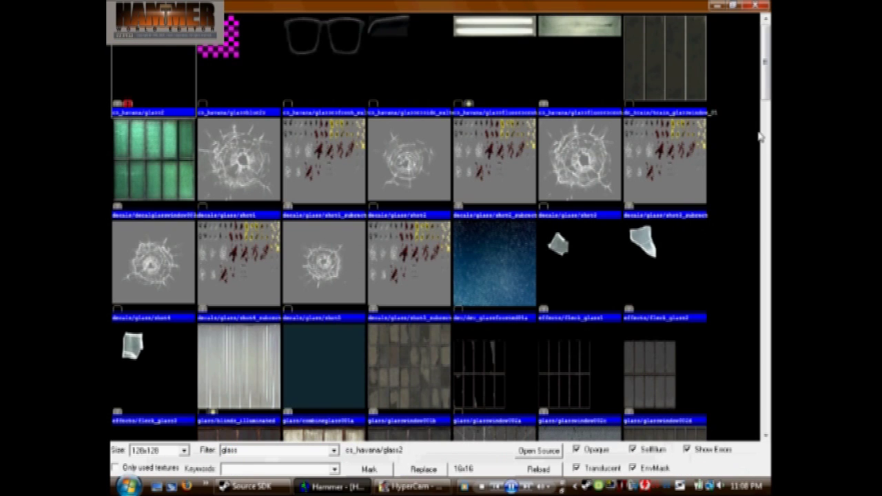
scroll(760, 137, "down", 10)
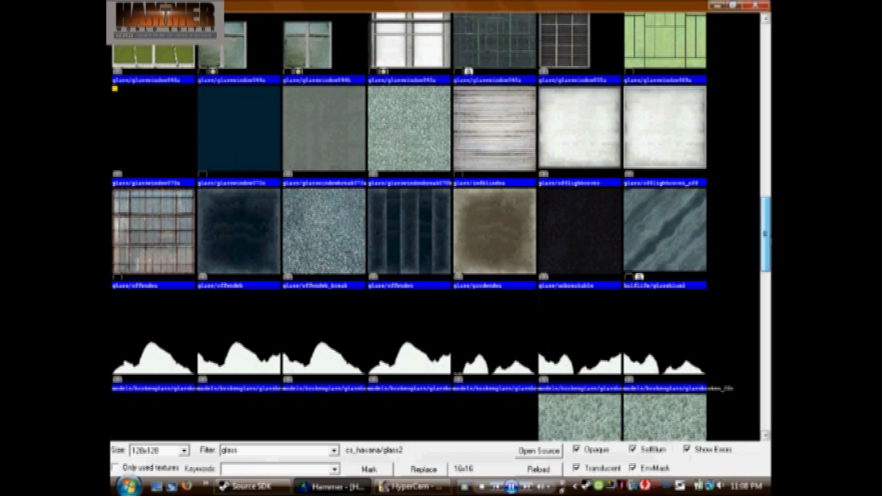
left_click(242, 243)
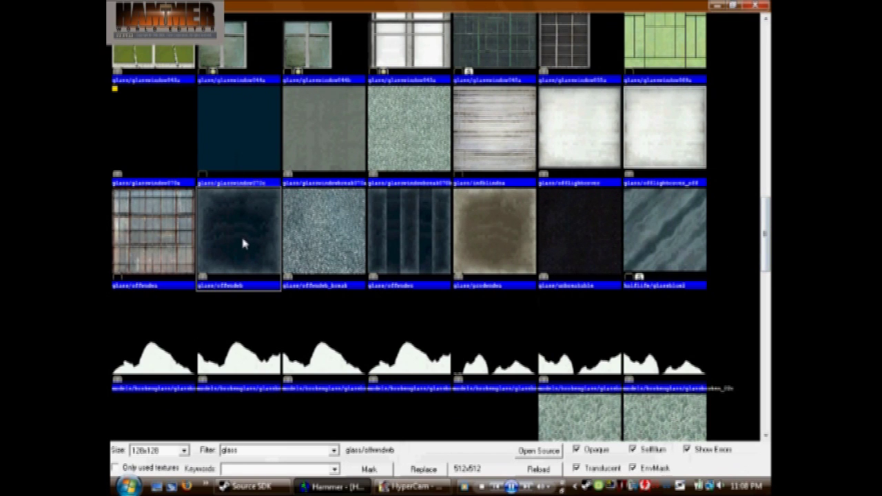
double_click(242, 243)
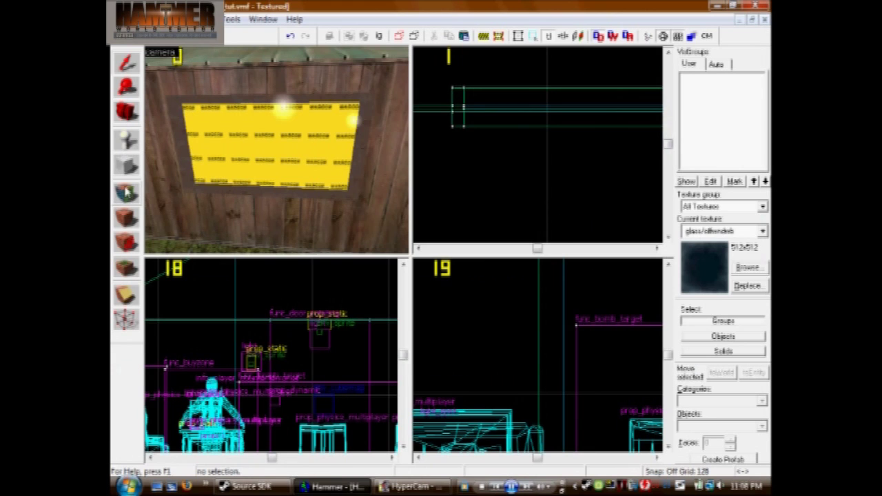
Apply the glass/offwndwb texture to the outer face of the window block with the face editor
left_click(126, 193)
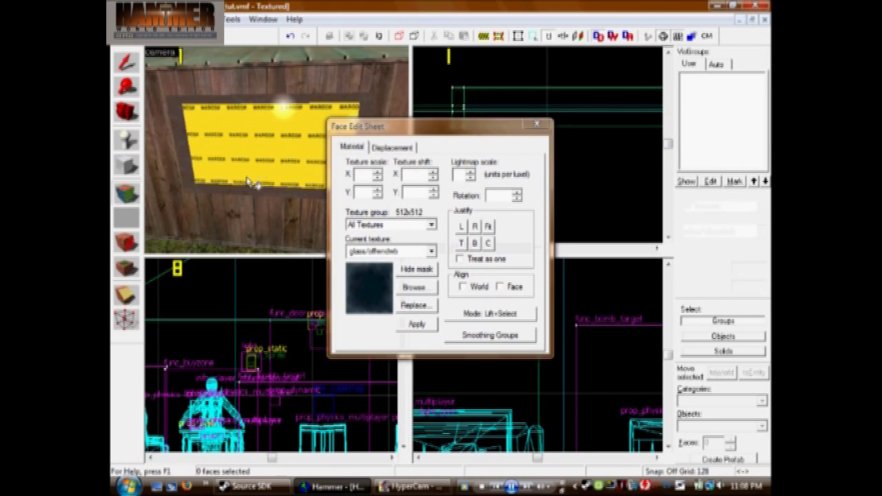
right_click(265, 141)
key("z")
key("w")
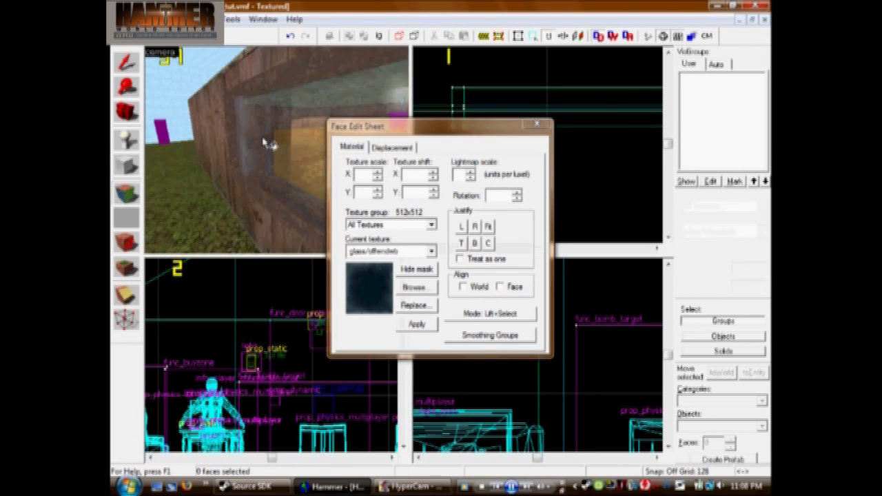
Select the glass-textured outer face of the window block, fit the texture to it, and close the face editor
key("w")
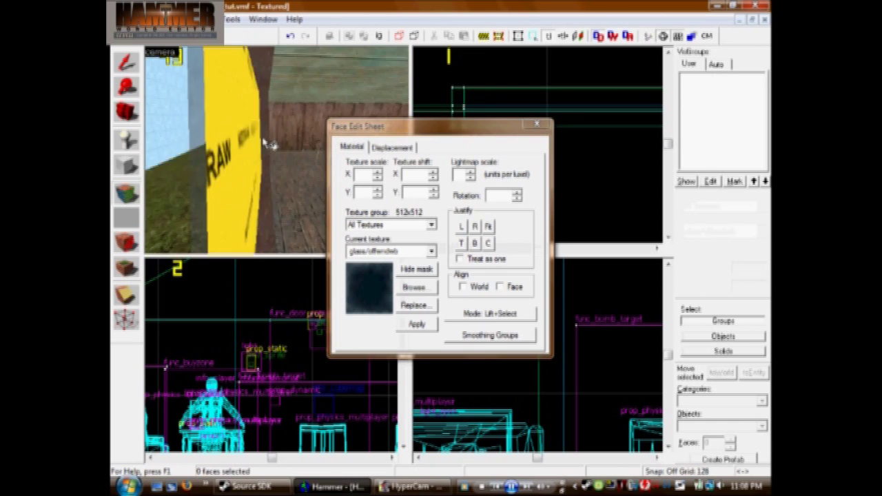
key("Up")
left_click(269, 144)
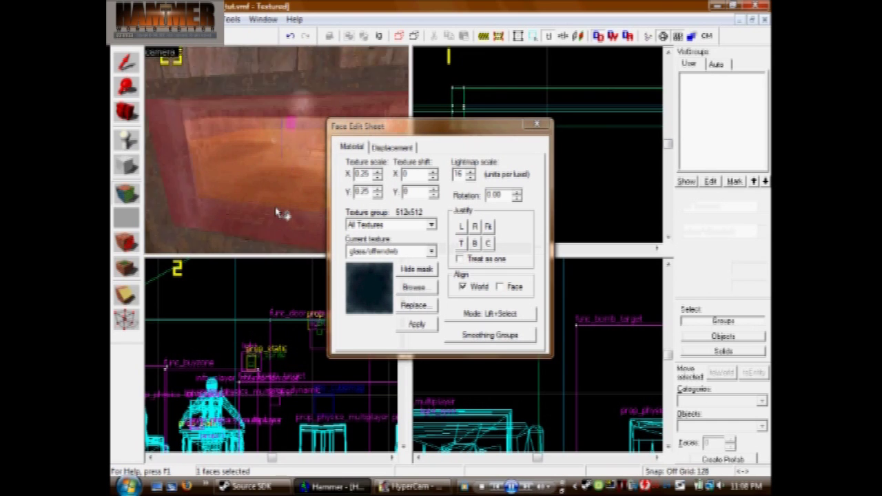
key("Right")
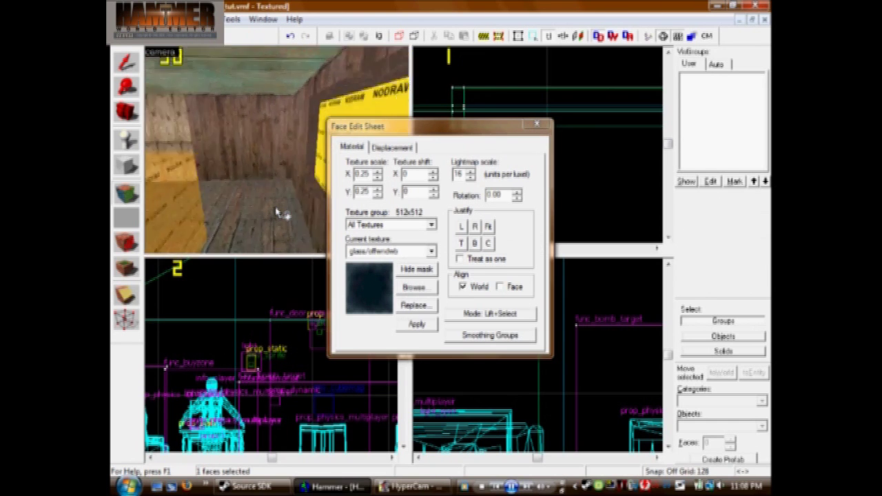
left_click(488, 228)
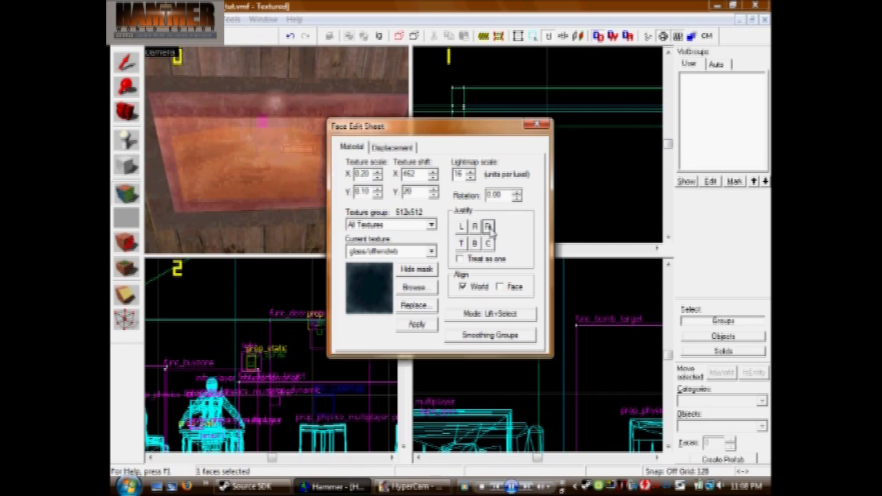
left_click(541, 125)
key("Up")
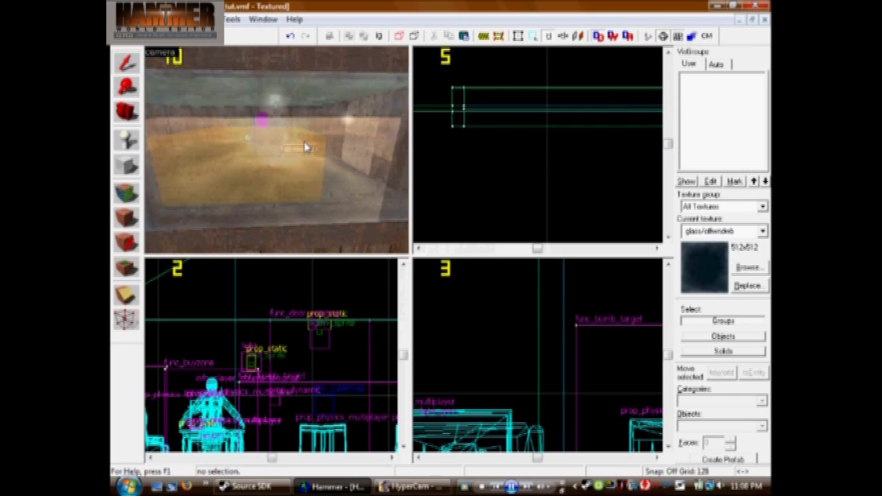
Tie the glass window block to a func_breakable_surf entity and deselect it
left_click(290, 152)
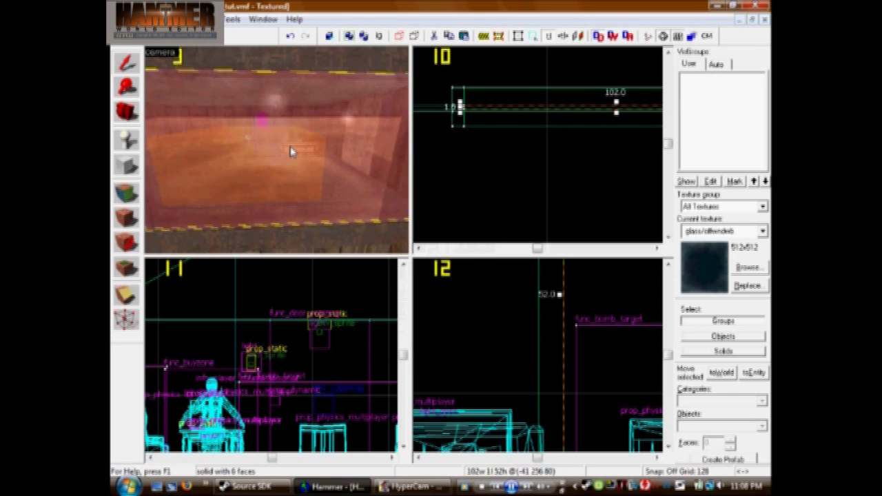
key("ctrl+t")
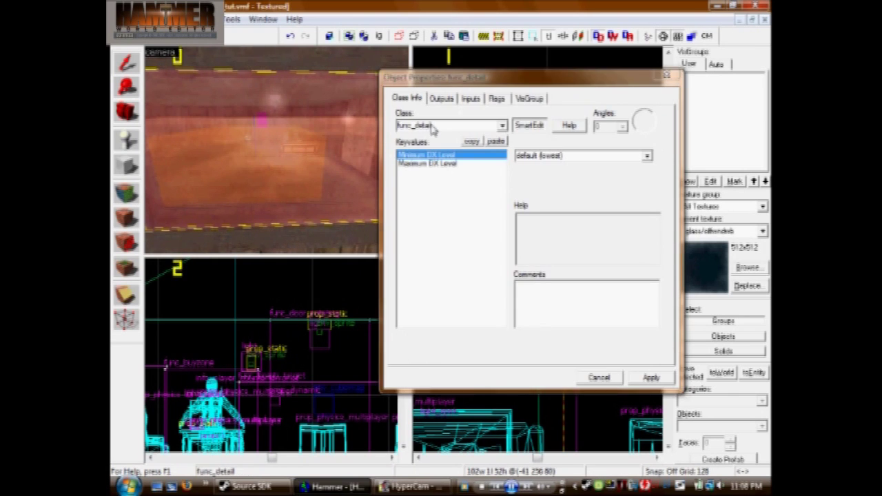
left_click_drag(433, 129, 408, 149)
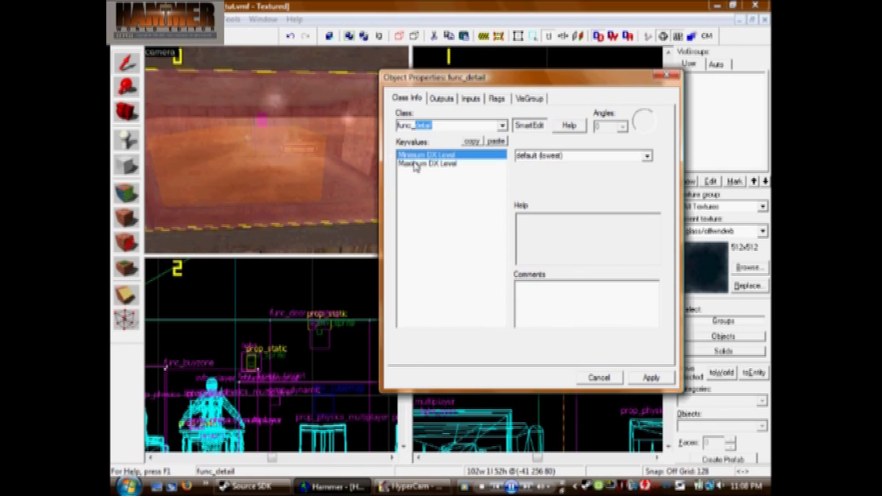
type("_breakable")
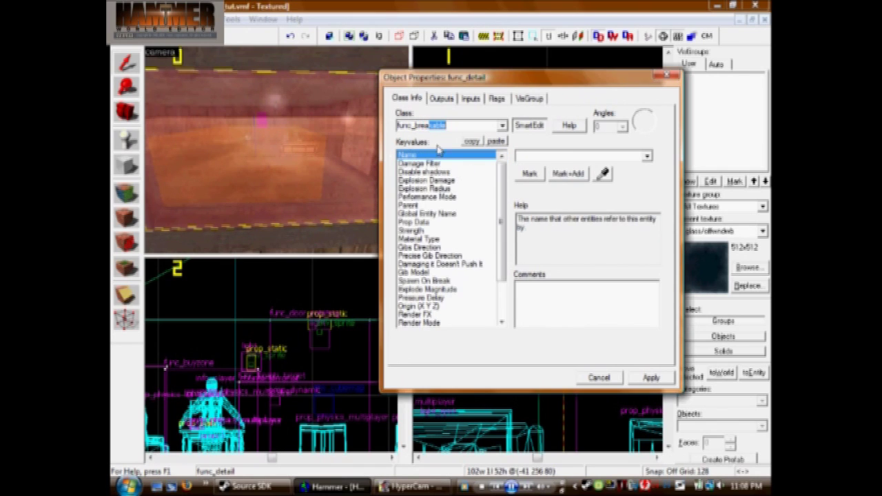
type("_surf")
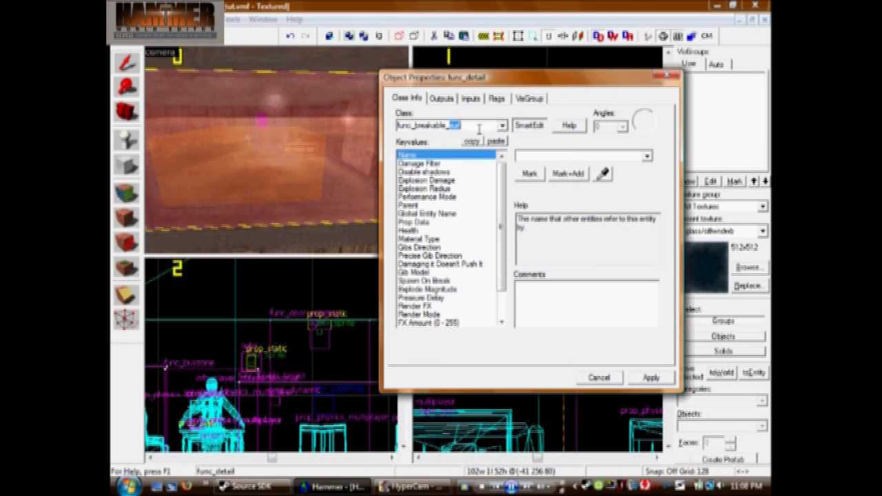
left_click(654, 378)
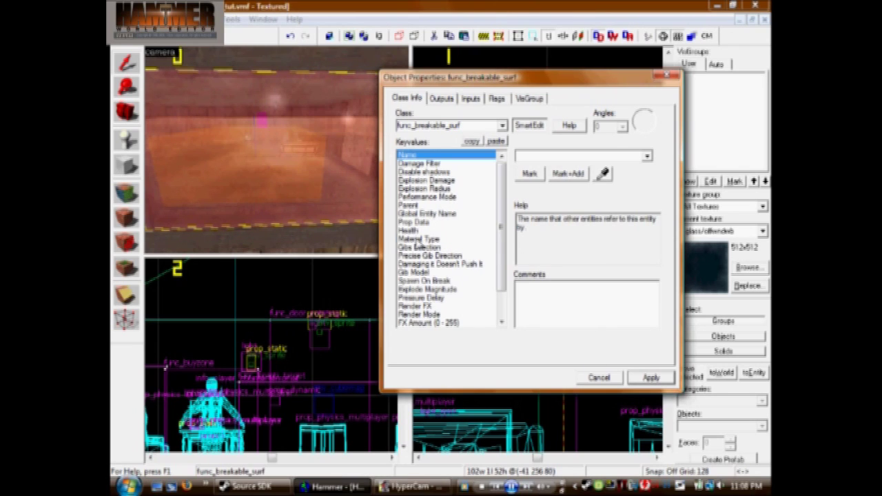
left_click(419, 239)
left_click(659, 384)
left_click(610, 380)
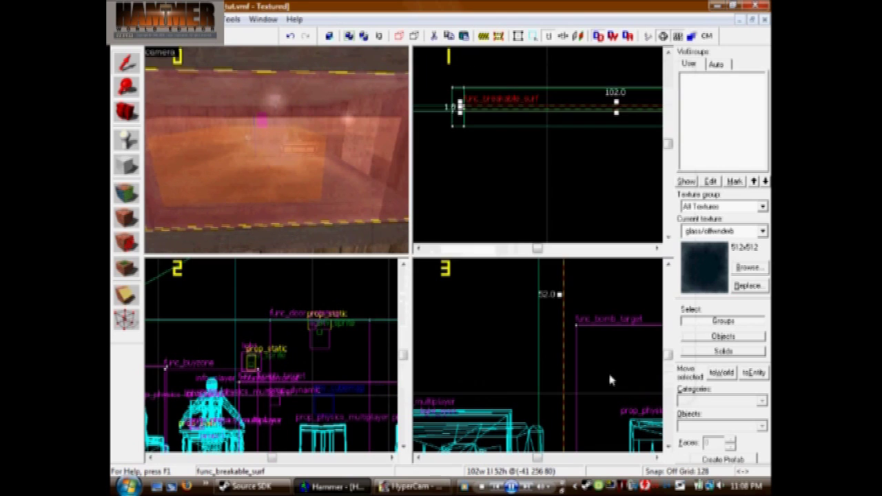
left_click(531, 370)
Pick up the de_cbble/grounddirt texture from the dirt mound outside the house and delete the mound
key("z")
key("s")
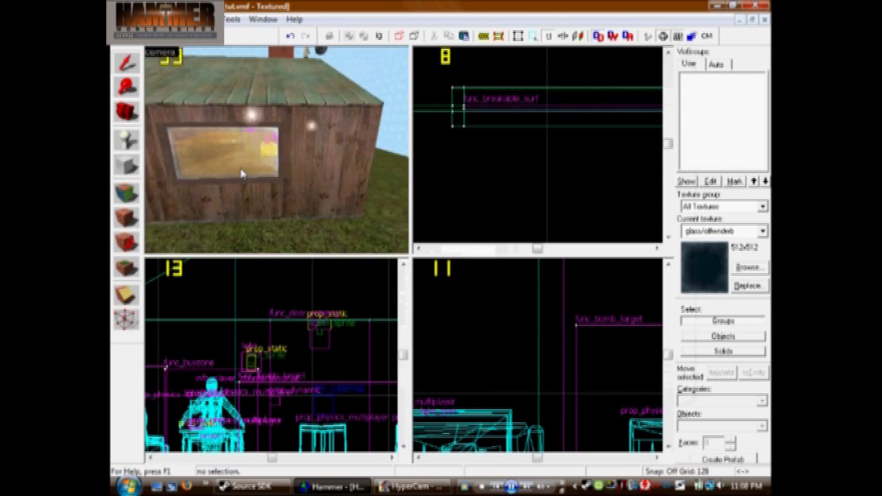
key("w")
left_click(273, 196)
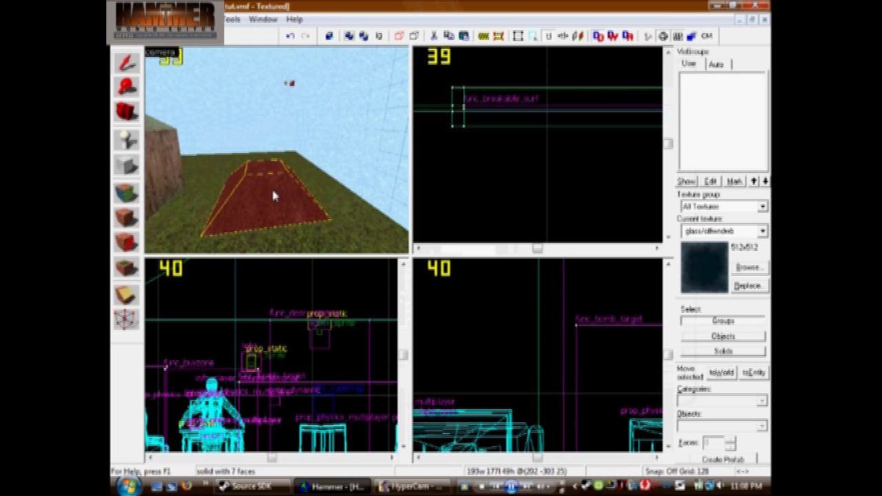
left_click(138, 191)
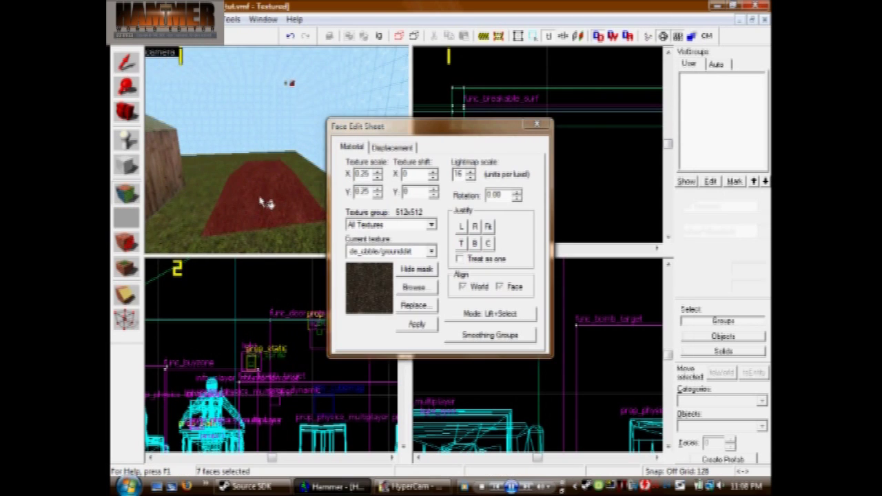
left_click(538, 124)
left_click(294, 207)
key("Delete")
Outline a new block about 292 by 169 units on the ground outside the house in the top view
left_click(127, 165)
scroll(602, 134, "down", 7)
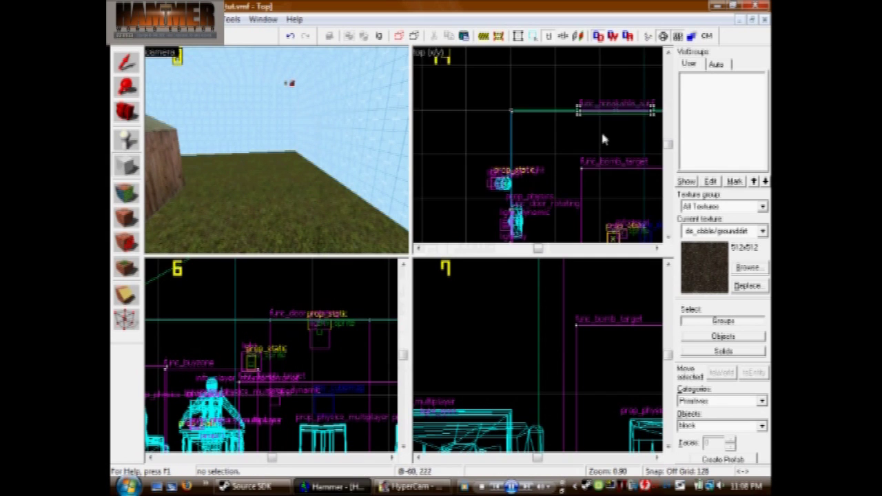
scroll(601, 136, "down", 7)
key("Down")
scroll(578, 135, "up", 4)
key("Right")
mouse_move(560, 113)
left_mouse_down()
mouse_move(638, 182)
mouse_move(619, 185)
left_mouse_up()
Flatten the outline to 1 unit thick just below ground level, create the block, and stretch its 169-unit side to about 222 units
scroll(563, 406, "up", 2)
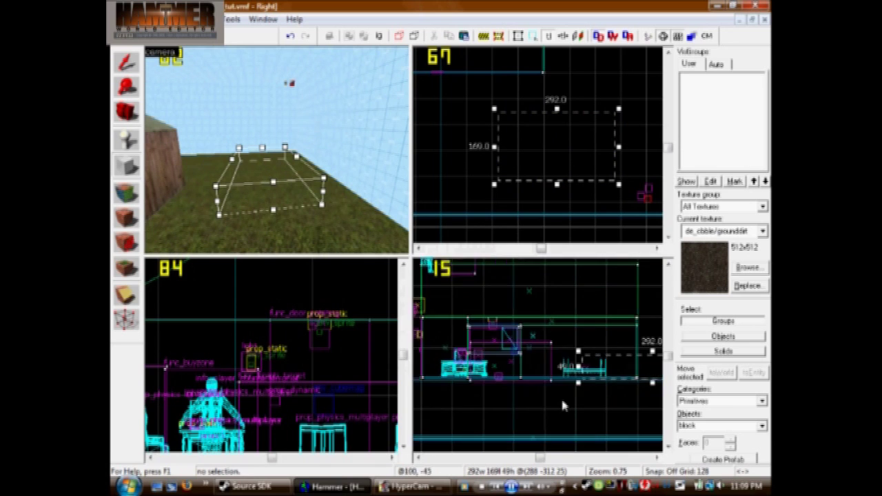
scroll(563, 407, "up", 3)
scroll(621, 338, "up", 1)
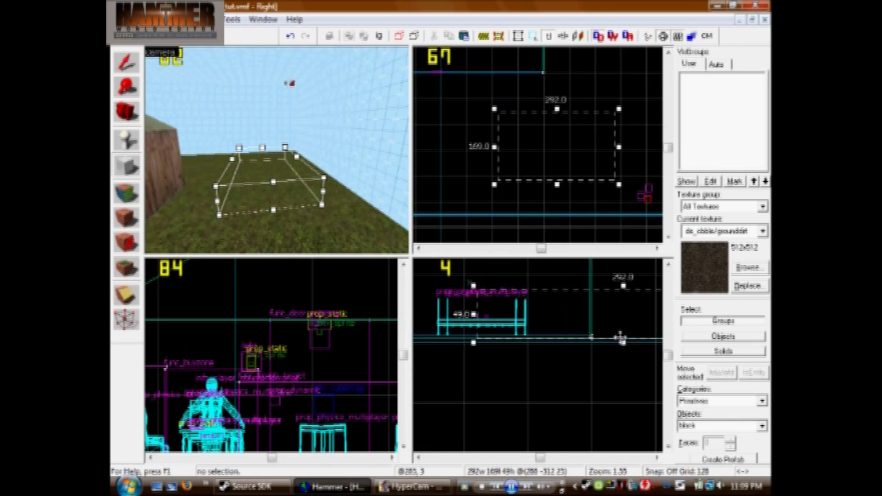
key("Right")
left_click_drag(562, 342, 564, 354)
left_click_drag(561, 290, 562, 284)
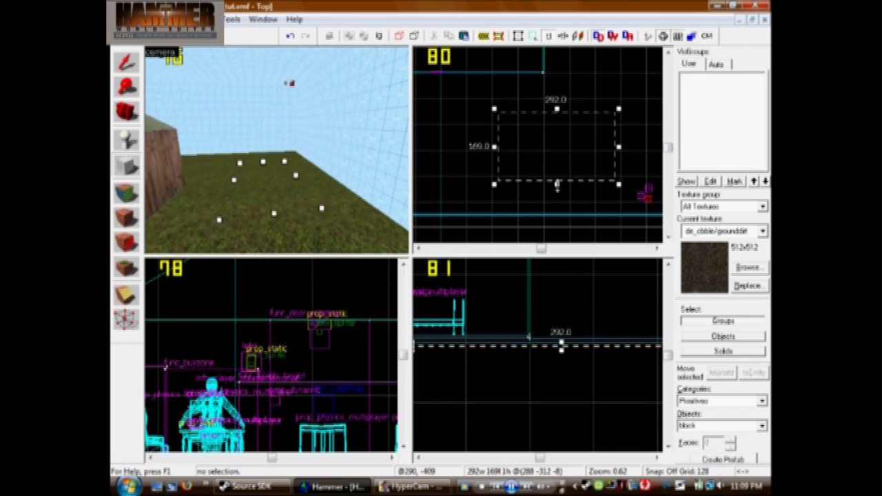
key("Return")
left_click(129, 65)
left_click_drag(555, 108, 549, 95)
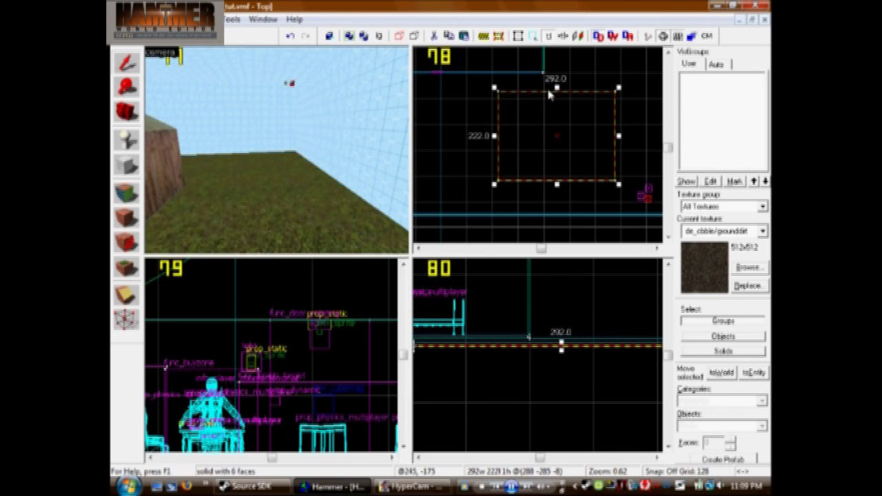
Create a displacement with power 2 from the faces of the thin dirt block
left_click(128, 194)
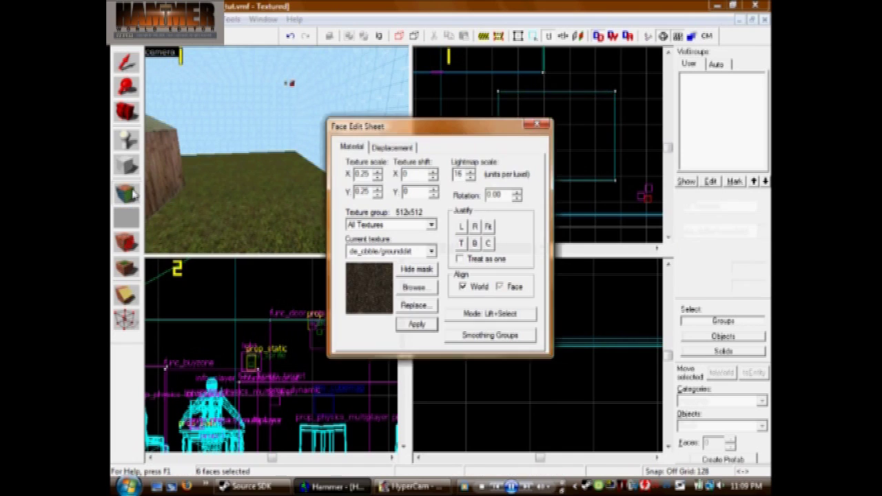
left_click(390, 148)
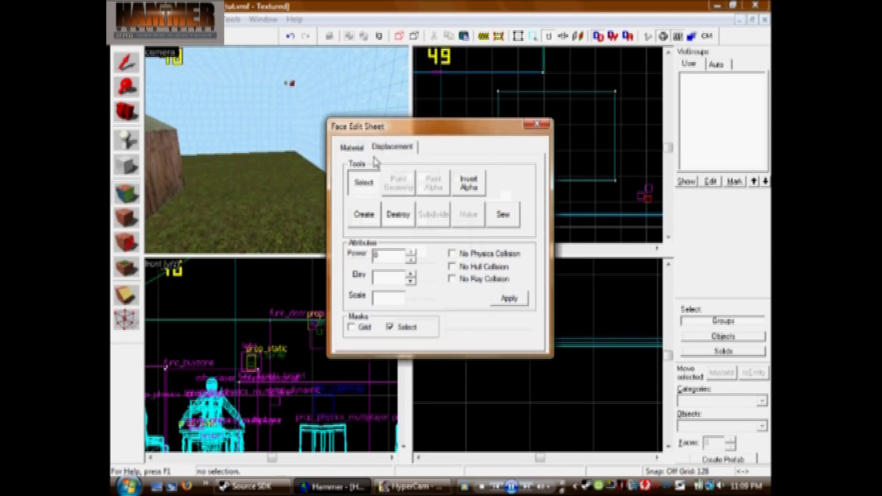
left_click(364, 214)
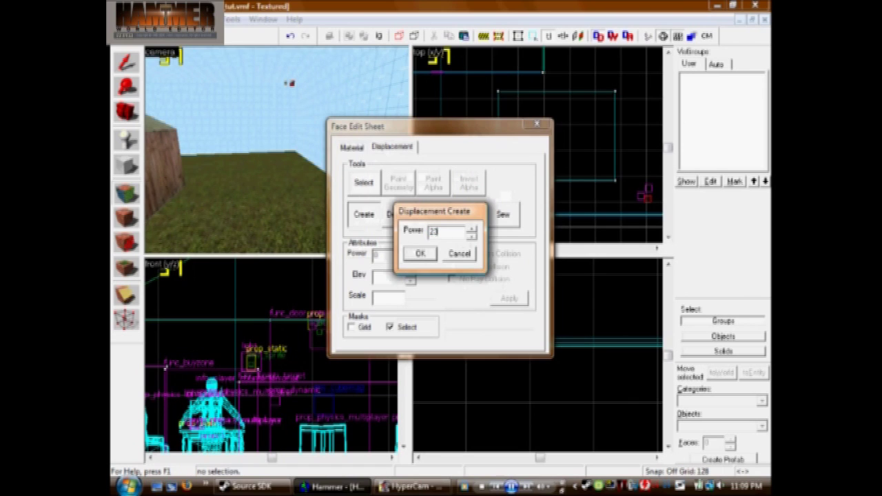
left_click(434, 254)
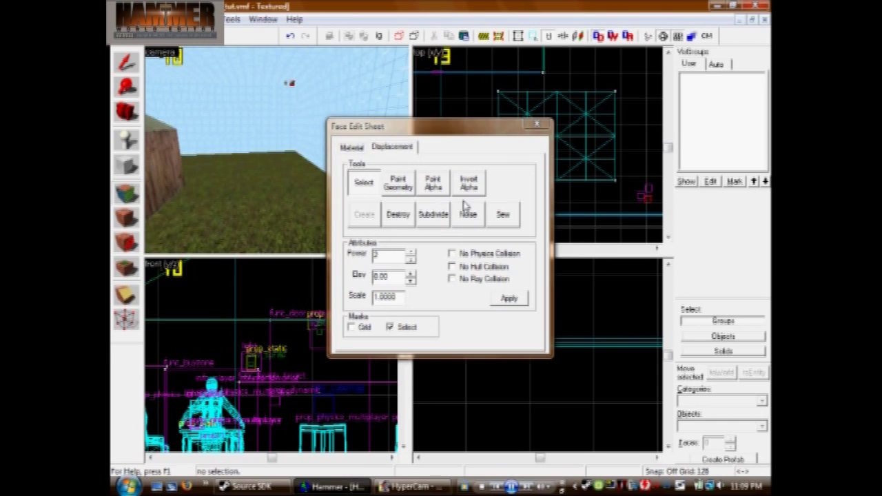
Raise the dirt displacement into an uneven mound using Paint Geometry with distance 3 and spatial radius 63, and close the face editor
left_click(398, 183)
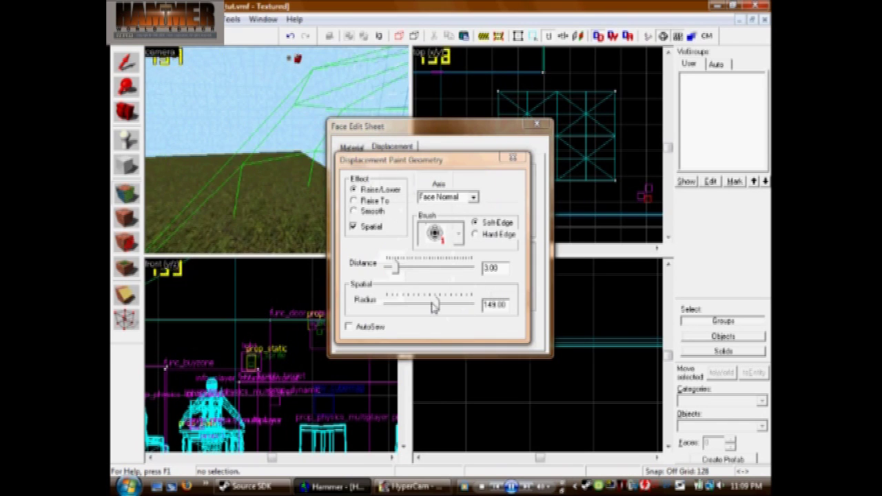
left_click_drag(433, 306, 408, 305)
mouse_move(222, 197)
left_mouse_down()
mouse_move(265, 186)
mouse_move(195, 198)
mouse_move(235, 203)
mouse_move(257, 224)
mouse_move(288, 206)
left_mouse_up()
key("a")
key("s")
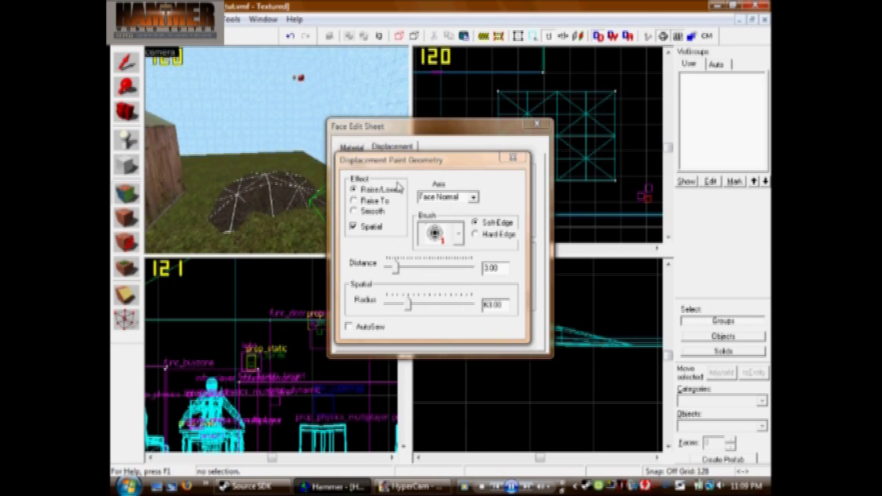
left_click(537, 125)
Inspect the dirt mound from several sides, checking its shape and how its edges meet the grass
key("Up")
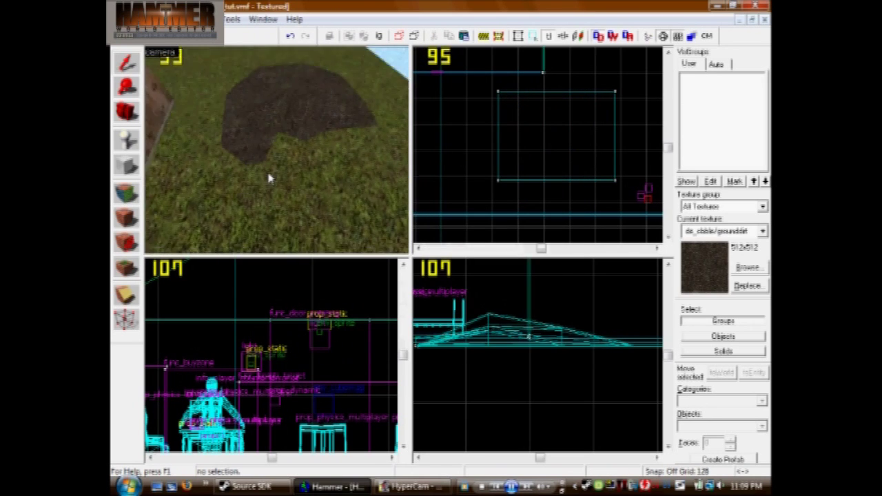
key("Down")
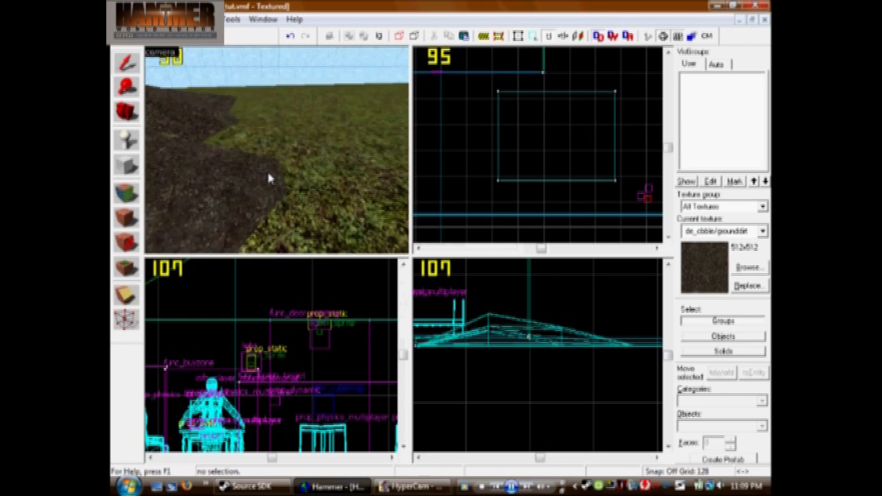
key("Up")
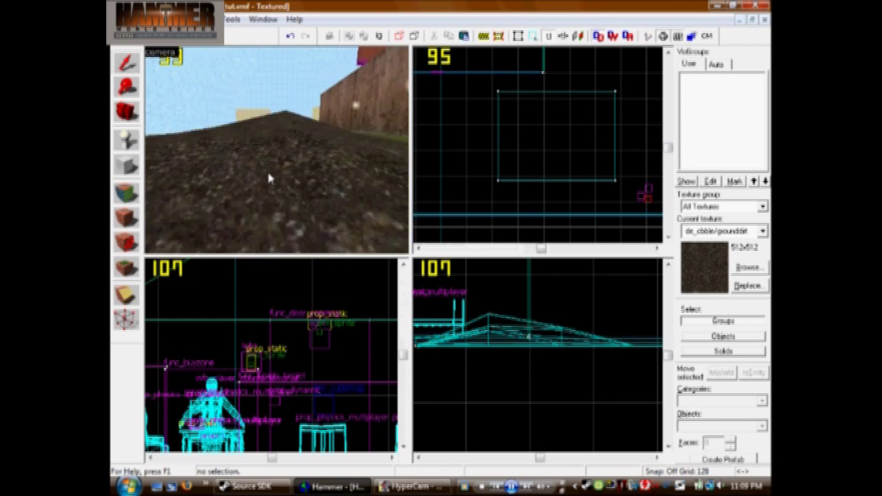
key("Right")
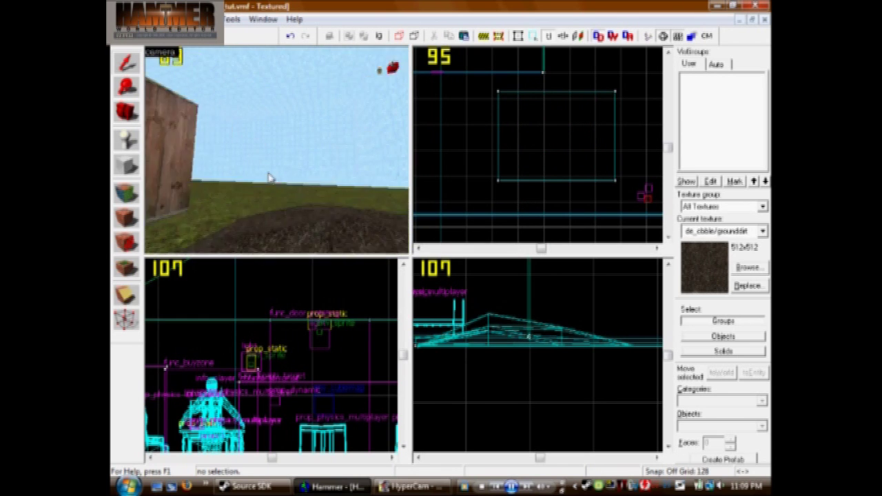
key("Down")
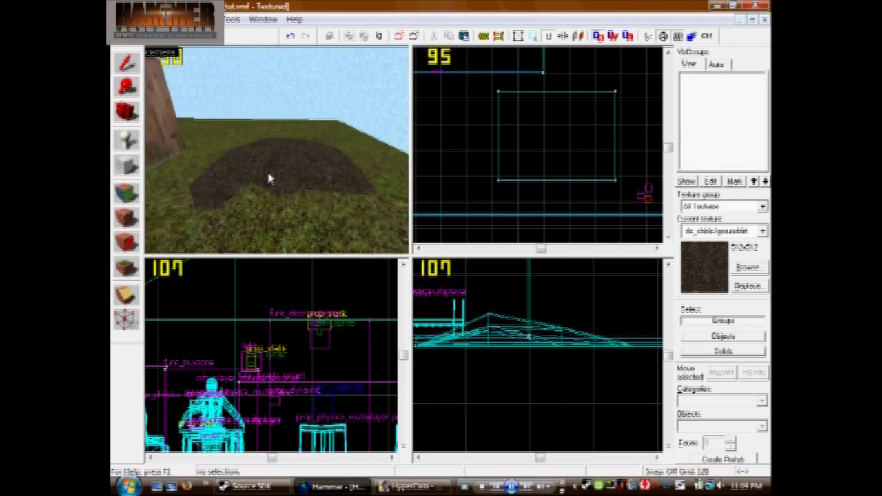
key("s")
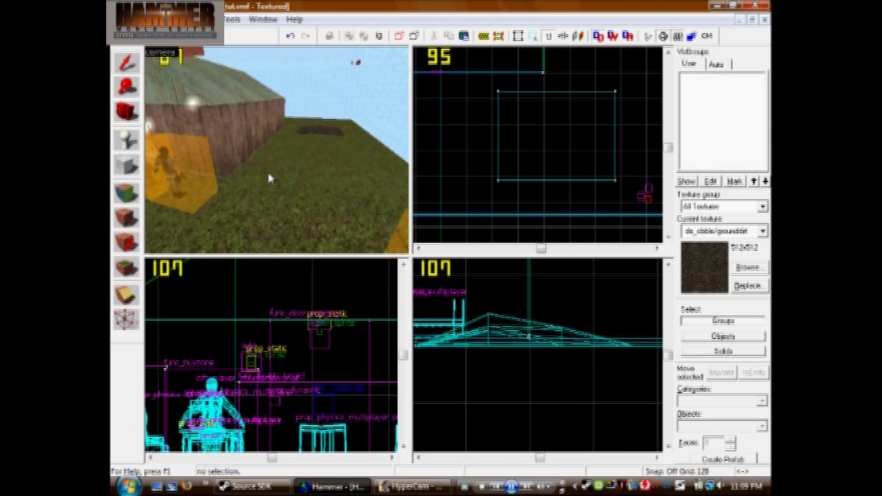
key("s")
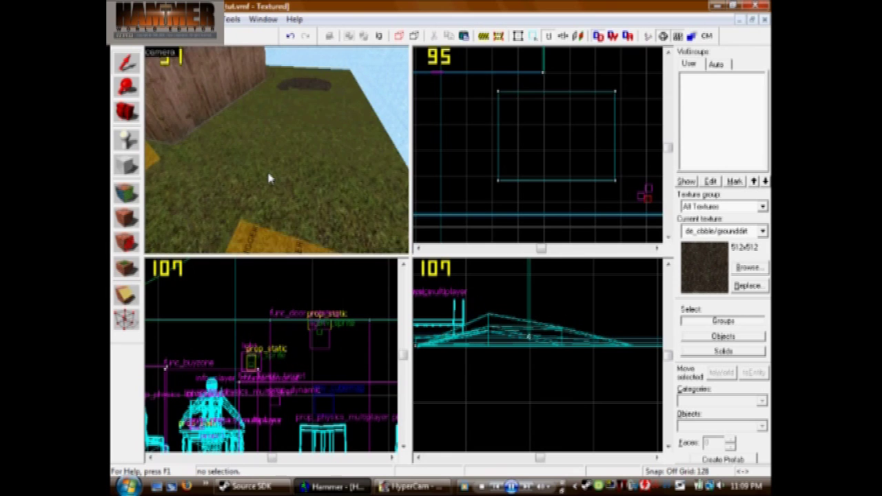
Create a displacement with power 4 from the faces of the grass ground block
left_click(256, 168)
left_click(135, 188)
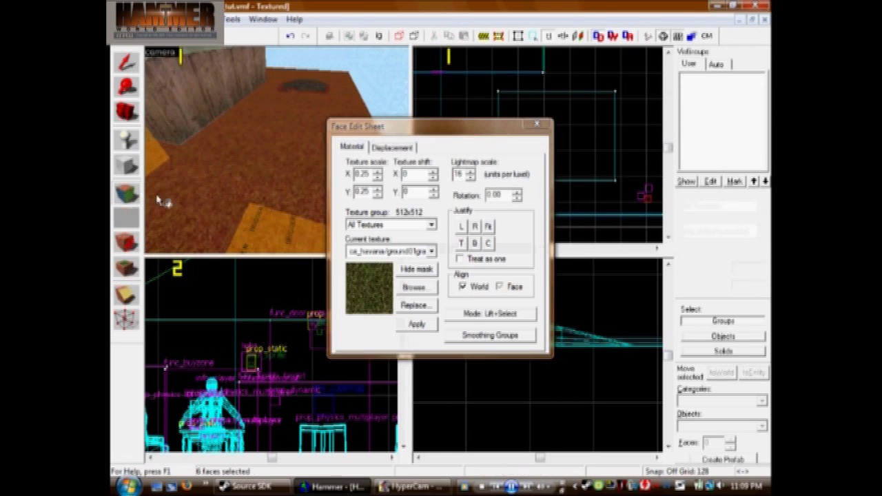
left_click(393, 148)
left_click(365, 216)
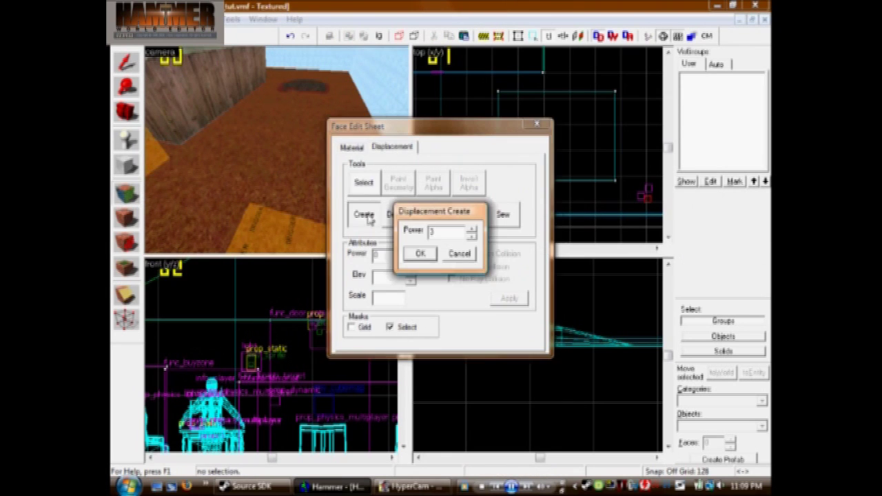
left_click(422, 255)
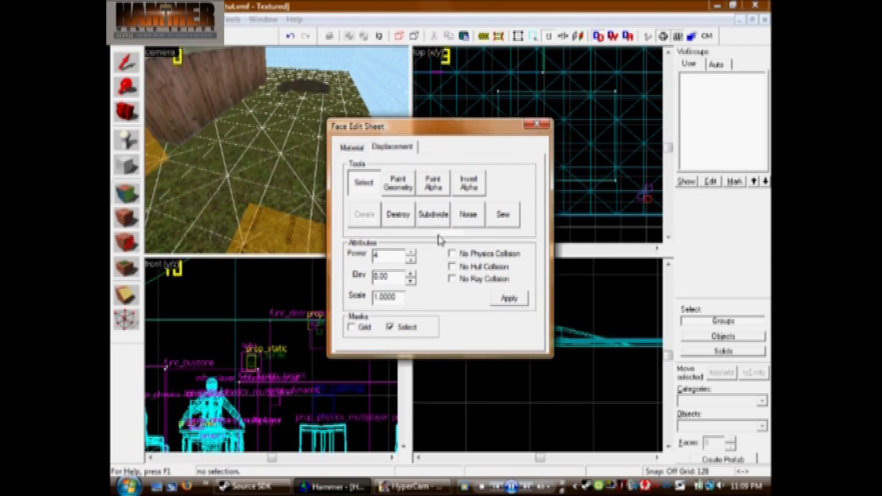
Sink a wide pit into the grass displacement using Paint Geometry with distance 3 and spatial radius 143, and close the face editor
left_click(400, 184)
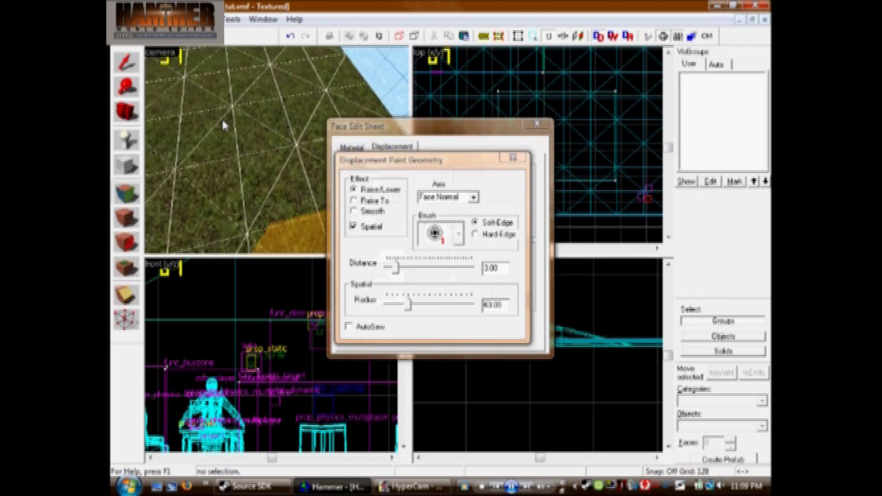
key("z")
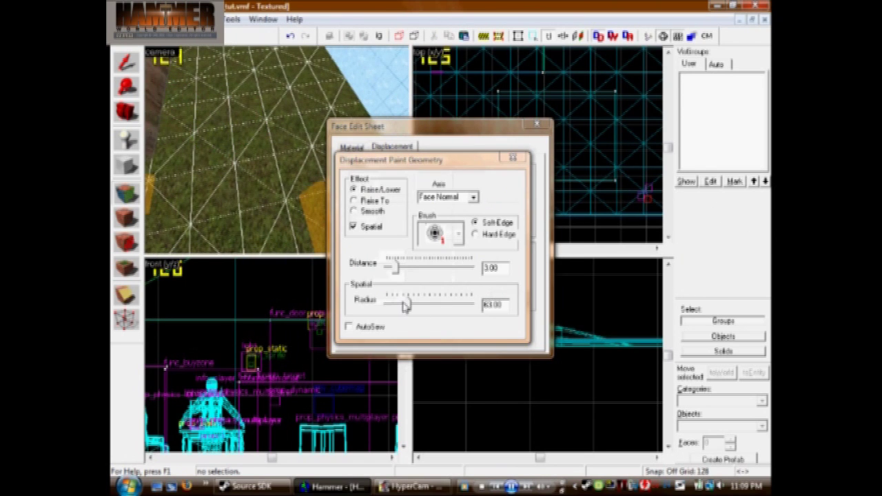
left_click(407, 305)
left_click_drag(431, 314, 435, 307)
left_click(270, 118)
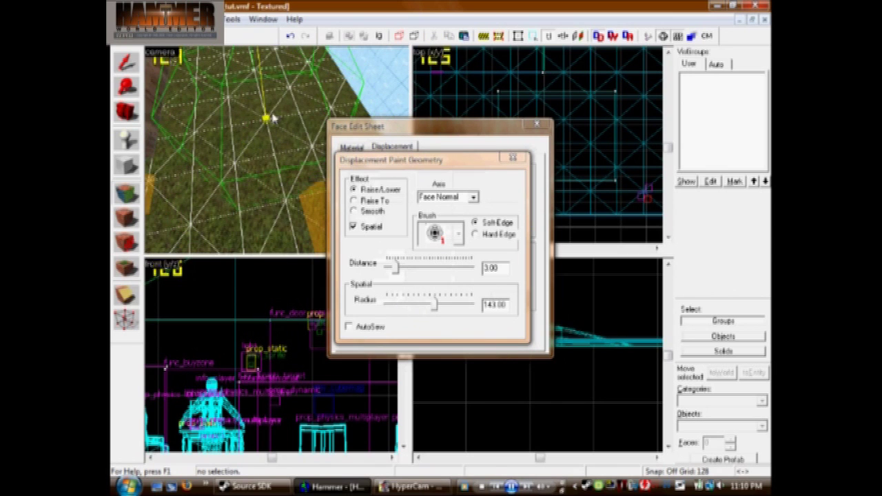
mouse_move(298, 94)
right_mouse_down()
mouse_move(248, 142)
mouse_move(280, 139)
mouse_move(270, 90)
mouse_move(294, 110)
right_mouse_up()
scroll(294, 111, "down", 3)
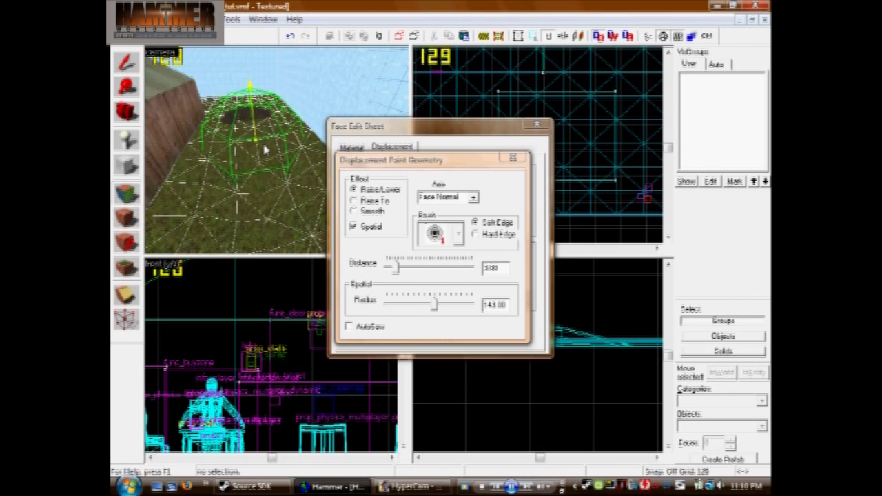
scroll(308, 187, "up", 3)
mouse_move(308, 186)
left_mouse_down()
mouse_move(237, 137)
mouse_move(250, 180)
mouse_move(248, 148)
left_mouse_up()
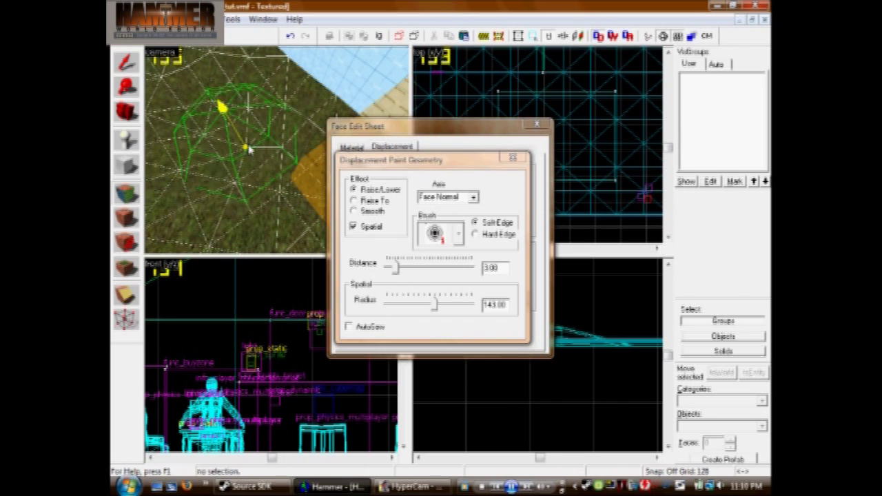
left_click(537, 125)
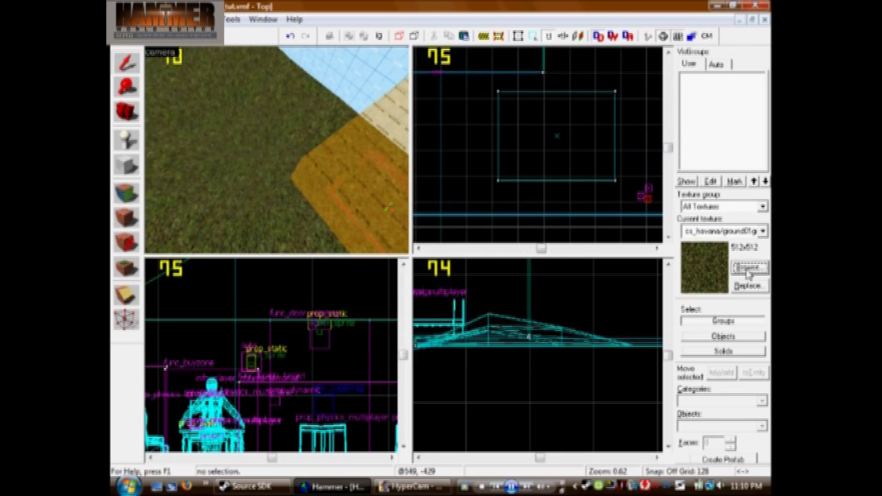
Find the tools/toolsnodraw texture and make it the current texture for new blocks
left_click(748, 270)
type("nod")
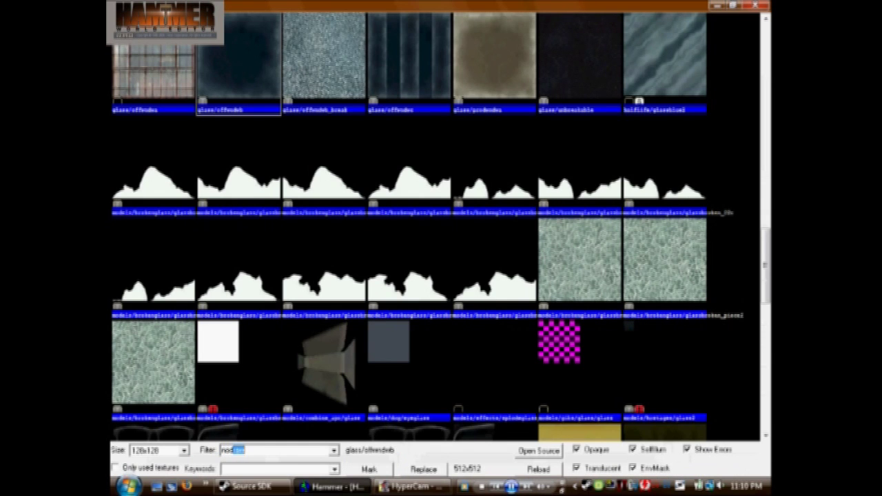
type("ra")
double_click(170, 90)
Draw a block outline about 343 by 234 units over the pit in the top view
left_click(126, 166)
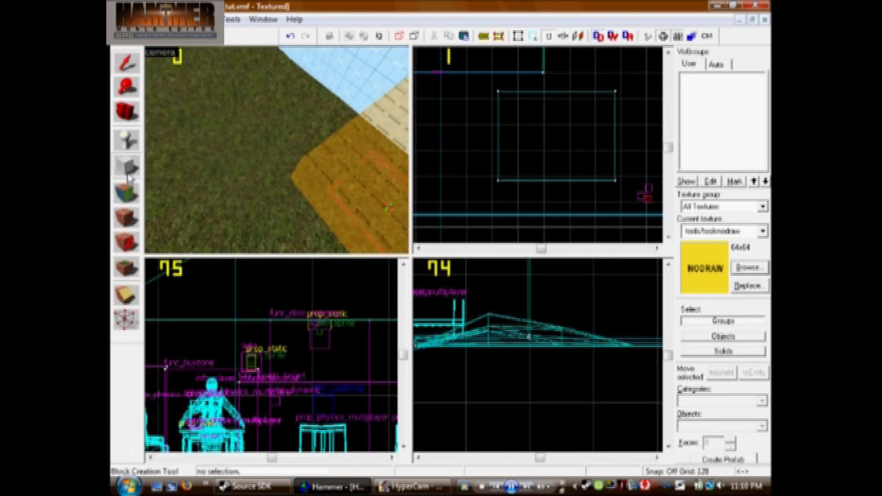
scroll(598, 158, "down", 6)
scroll(512, 129, "up", 4)
left_click_drag(507, 145, 608, 210)
scroll(510, 358, "down", 2)
scroll(514, 386, "up", 3)
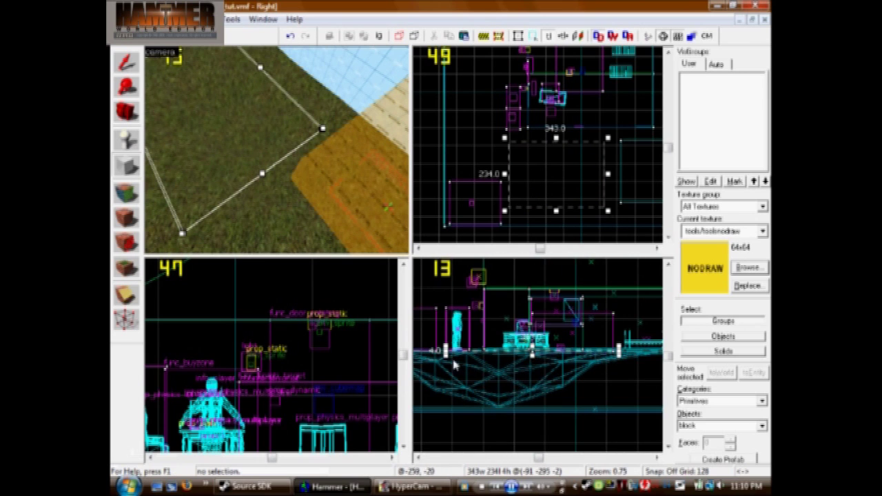
Resize the outline to about 478 by 292 units and 82 units high so it fills the pit below ground level, and create the block
left_click_drag(447, 356, 431, 372)
left_click_drag(437, 409, 414, 406)
key("Right")
scroll(461, 377, "down", 3)
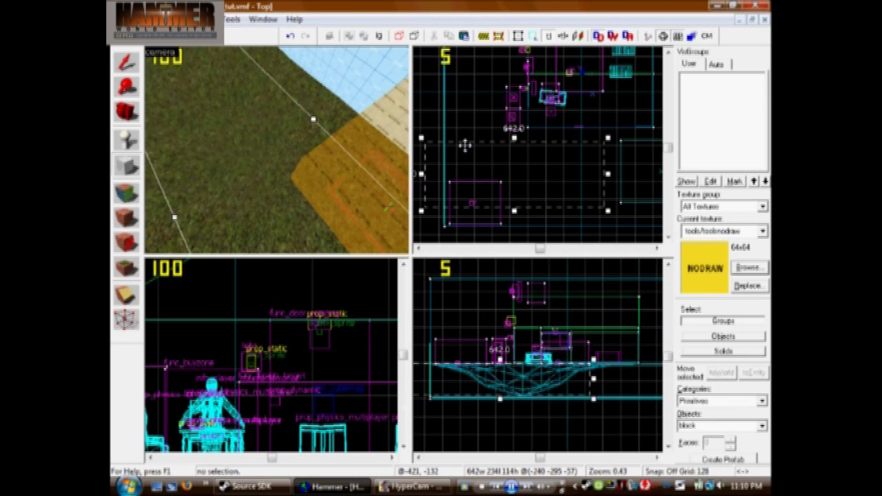
left_click_drag(420, 174, 467, 175)
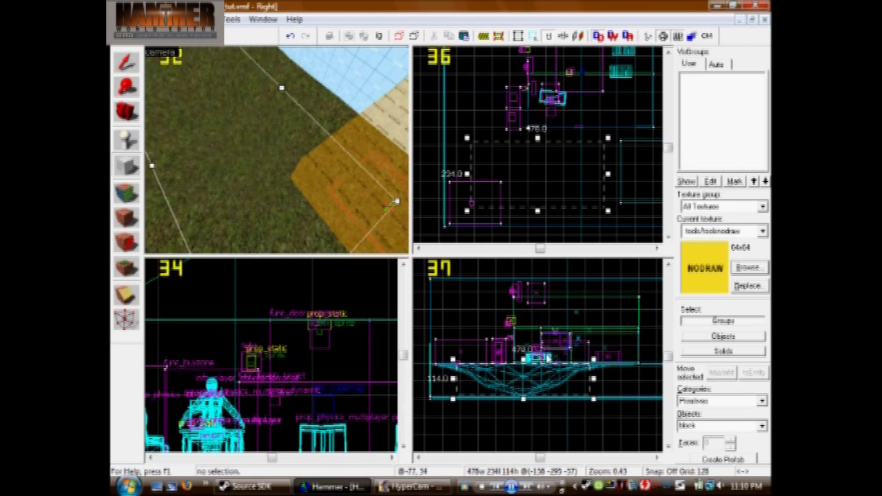
left_click_drag(524, 360, 523, 369)
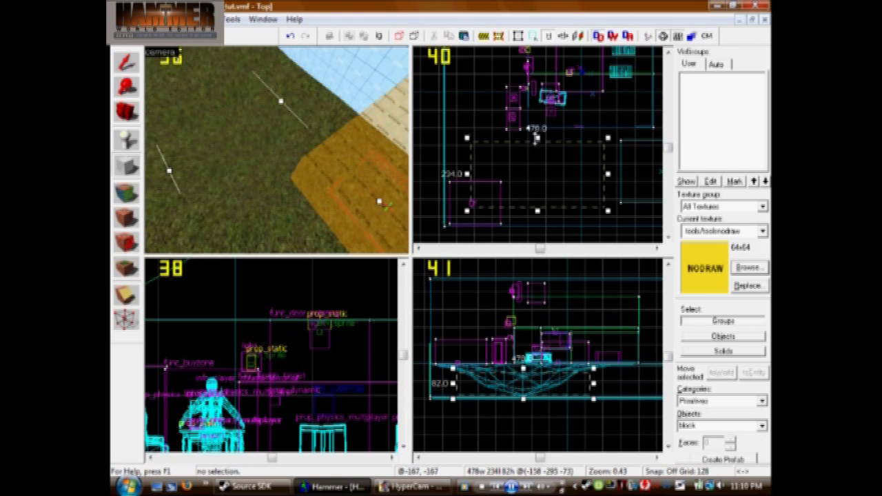
left_click_drag(537, 138, 537, 133)
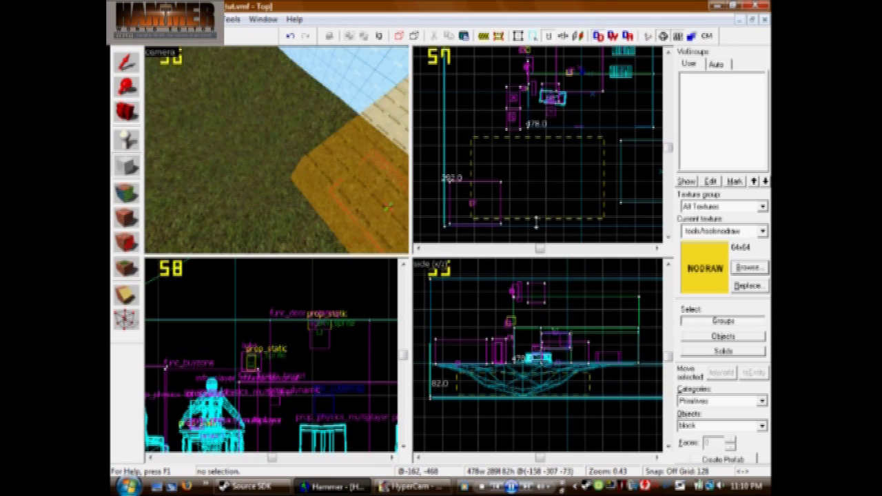
key("Return")
Select the nodraw block in the pit, filter the textures by "water", and choose nature/water_canals03
left_click(123, 59)
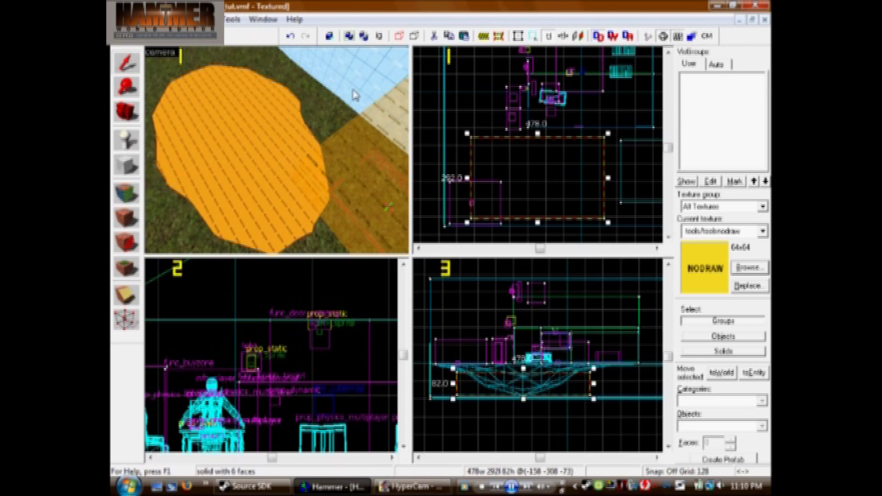
left_click(448, 103)
key("Right")
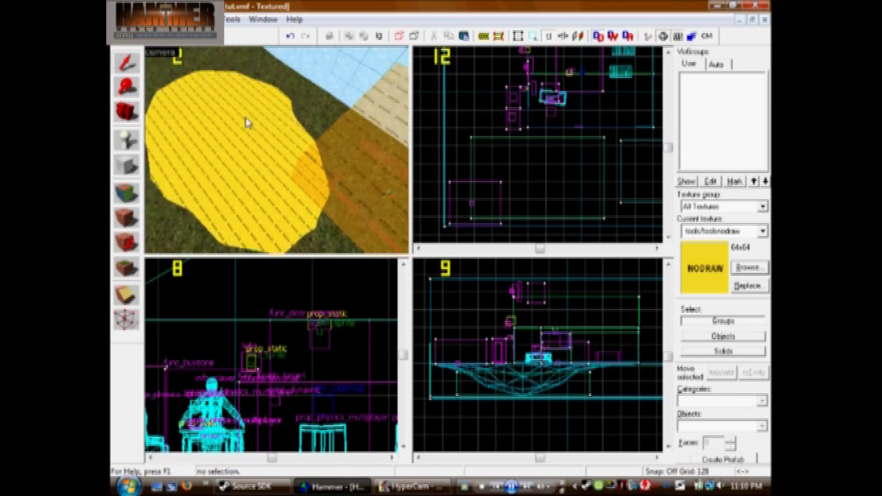
key("s")
key("w")
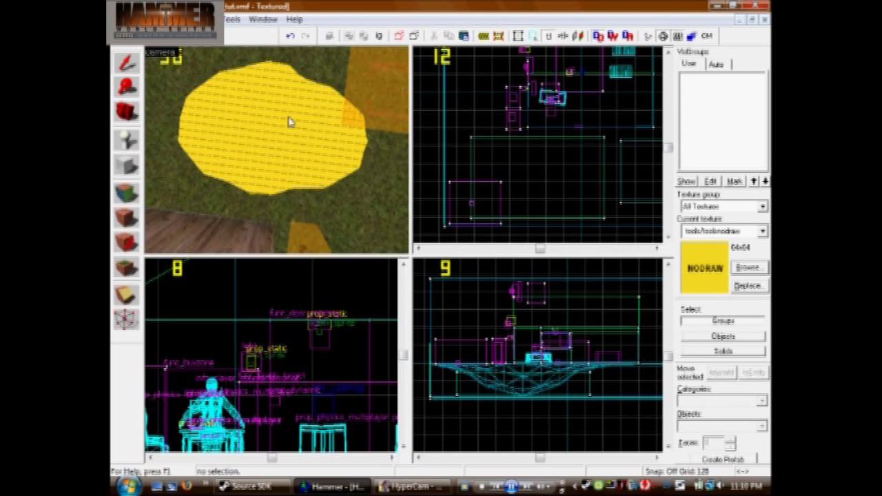
left_click(289, 122)
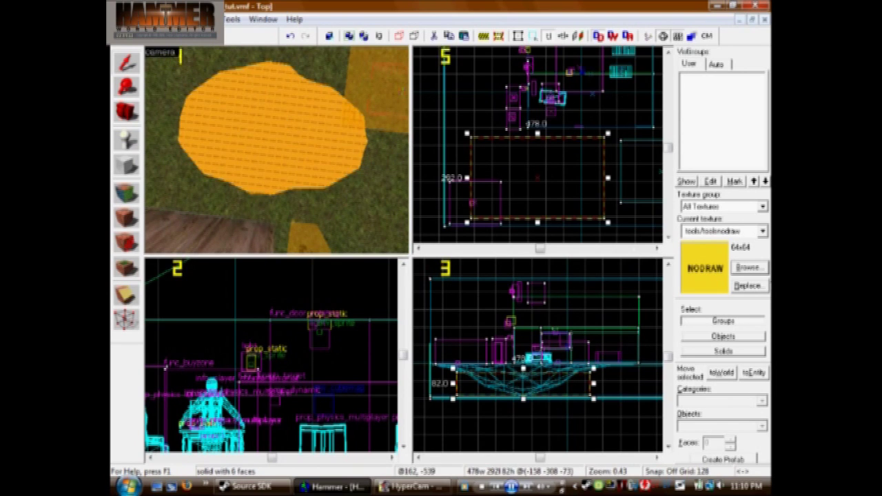
left_click(758, 270)
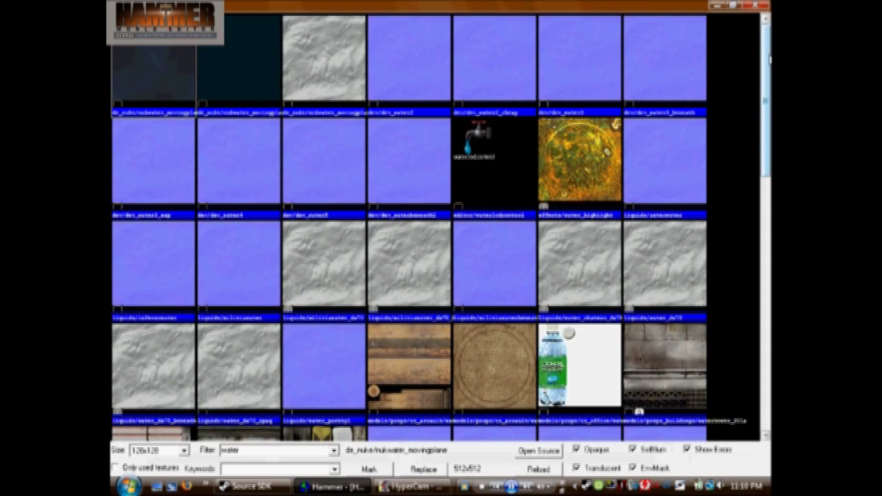
scroll(414, 94, "down", 1)
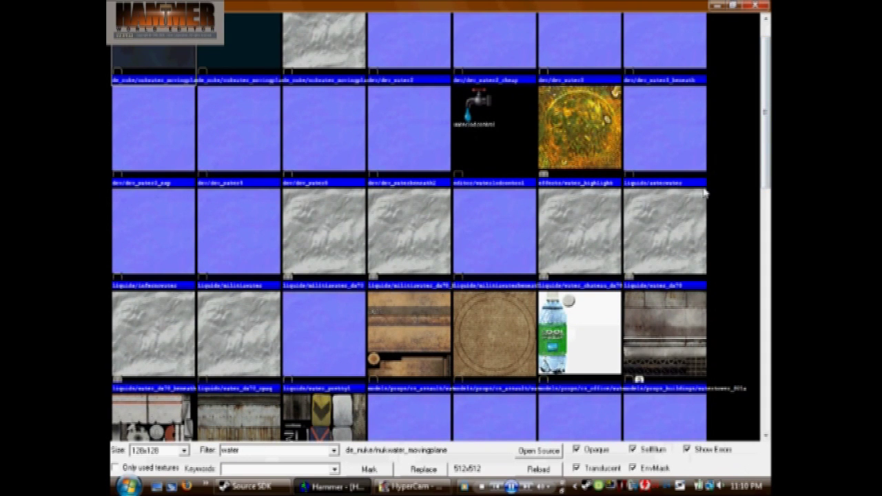
scroll(705, 194, "down", 8)
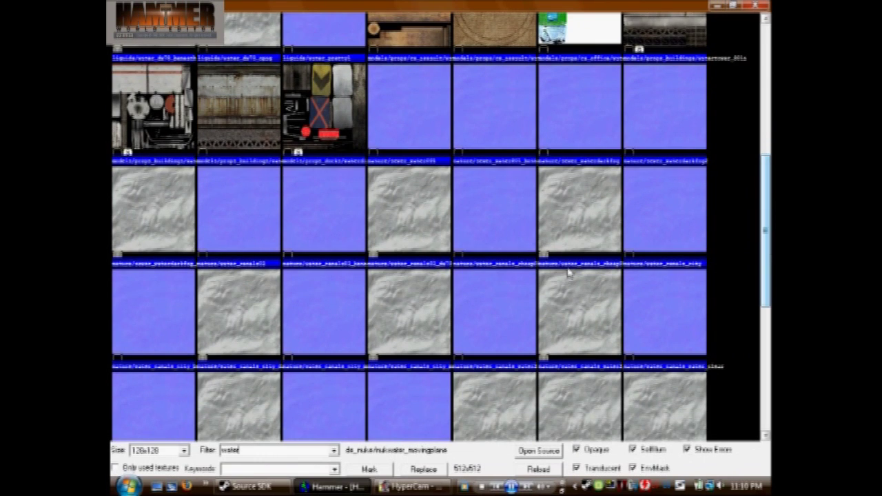
double_click(218, 246)
Apply the nature/water_canals03 texture to the block in the pit and close the face editor
left_click(133, 198)
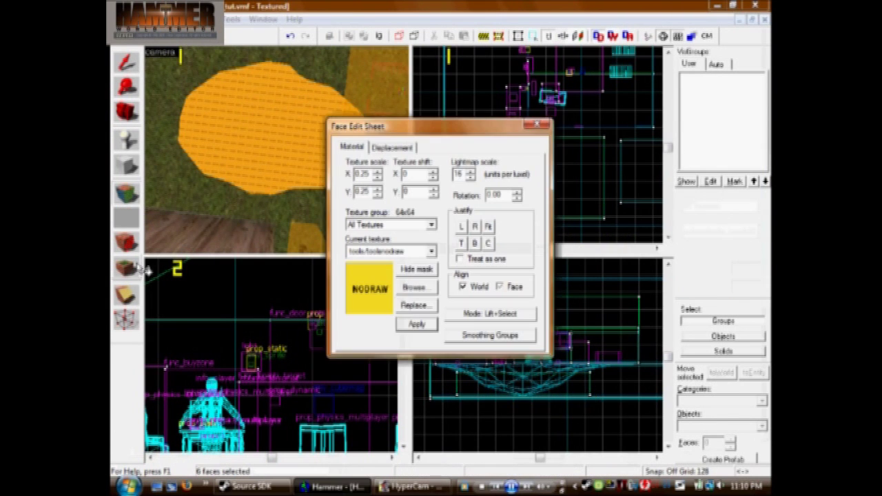
left_click(432, 251)
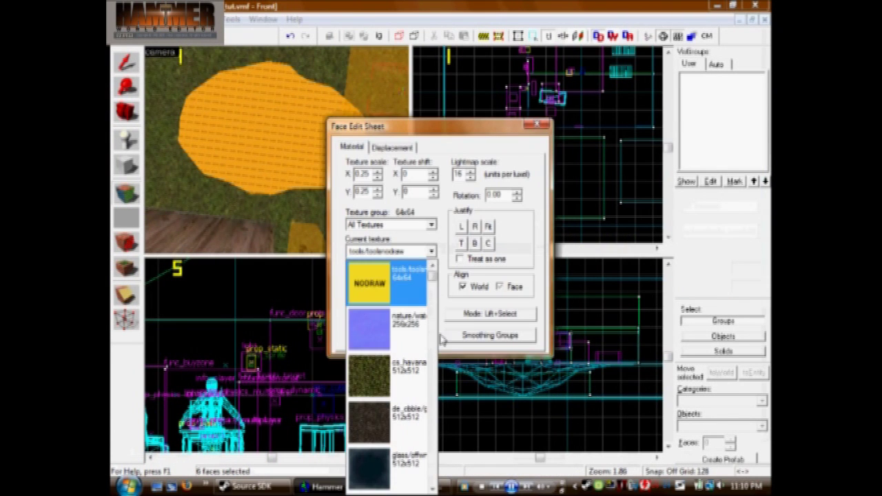
left_click(392, 338)
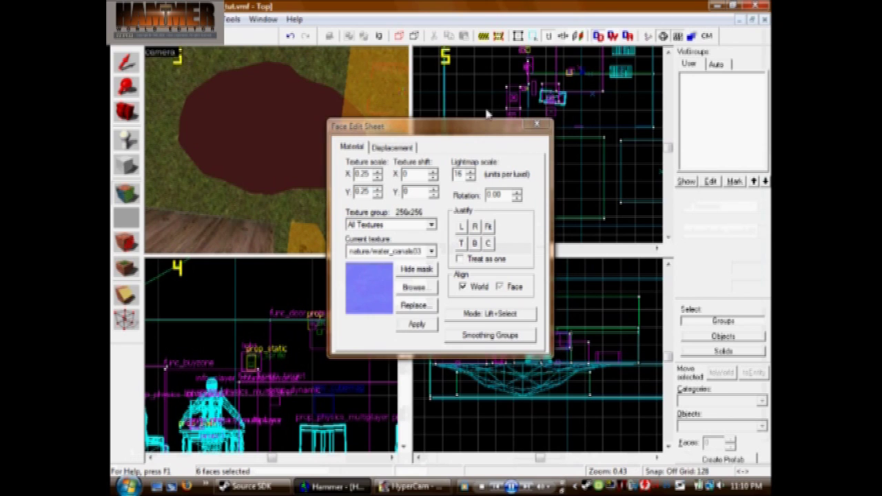
left_click(537, 124)
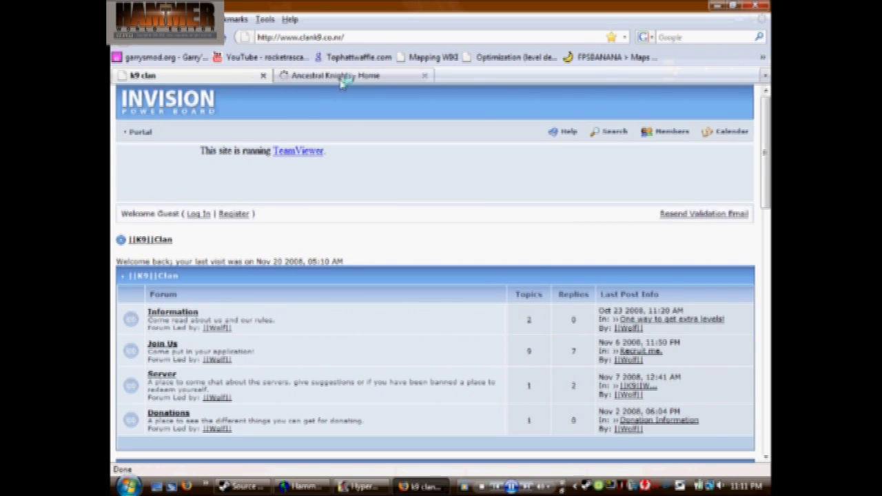
In Firefox, search the web for "source wiki" and open the Valve Developer Community's SDK Docs page
middle_click(342, 80)
left_click(717, 40)
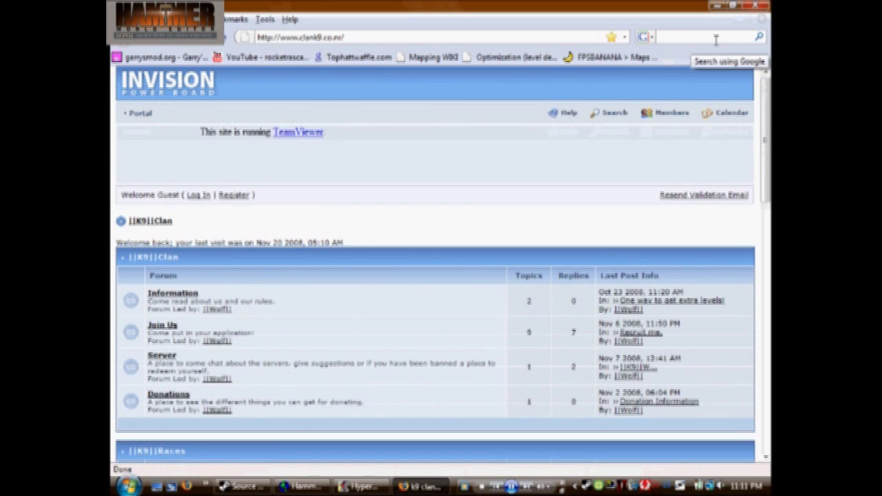
type("source wiwki")
key("Return")
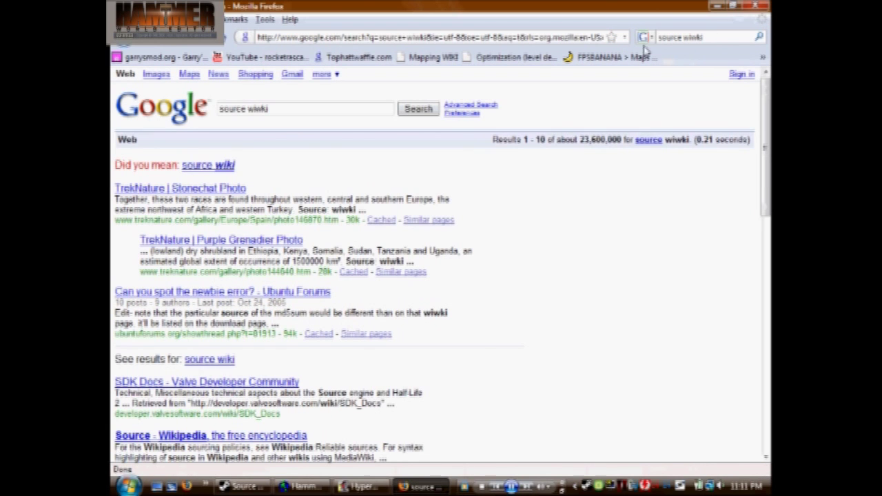
left_click(222, 165)
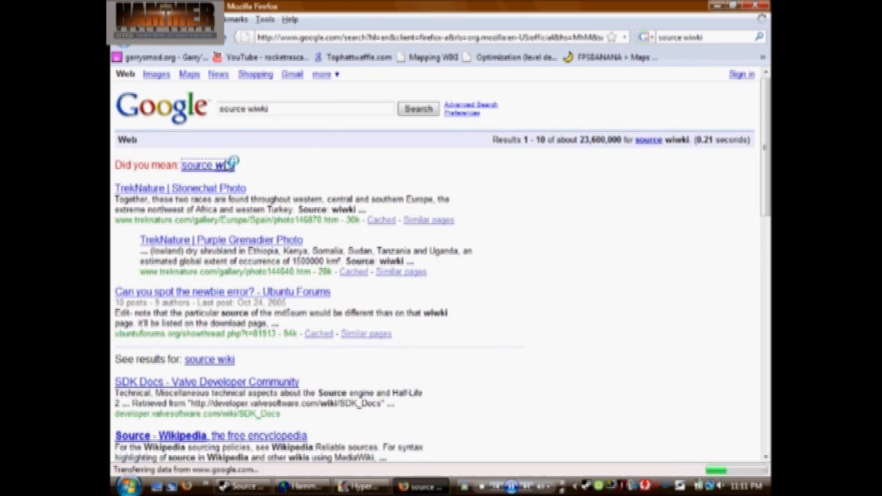
left_click(213, 169)
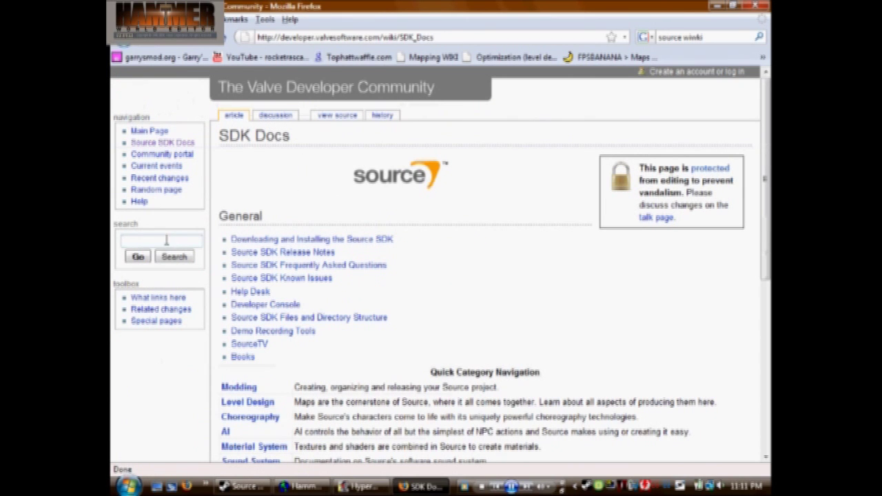
left_click(304, 487)
left_click(294, 19)
left_click(299, 36)
Search the Valve Developer Community wiki for "water list"
left_click(162, 240)
type("wer")
key("BackSpace")
key("BackSpace")
type("a")
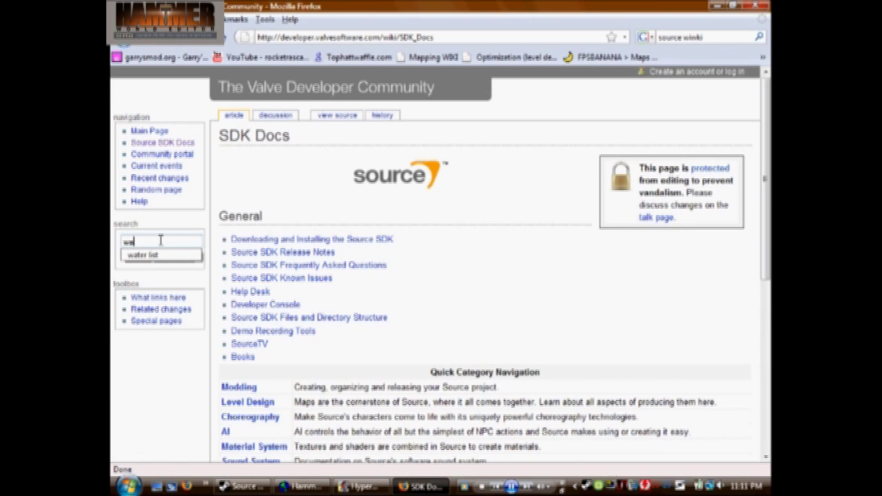
type("ter")
left_click(142, 256)
key("Return")
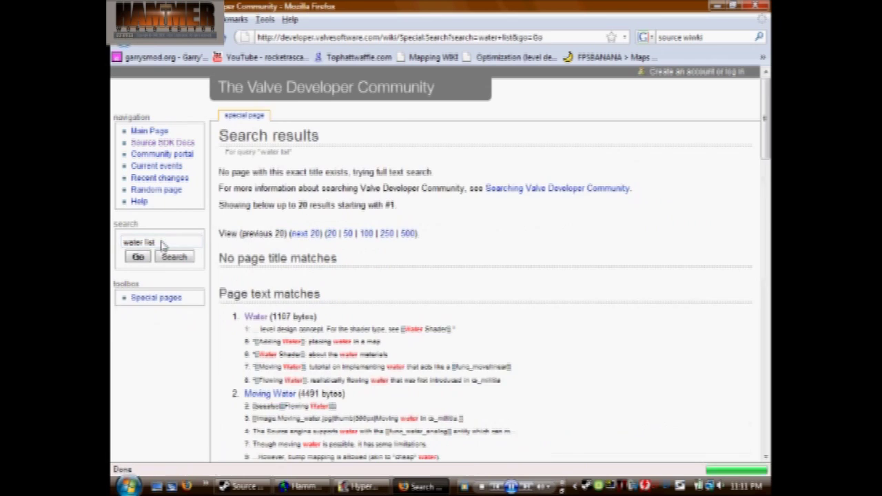
Open the Water article from the search results and look through its textures and external links sections
scroll(368, 224, "down", 8)
scroll(302, 220, "up", 8)
left_click(253, 169)
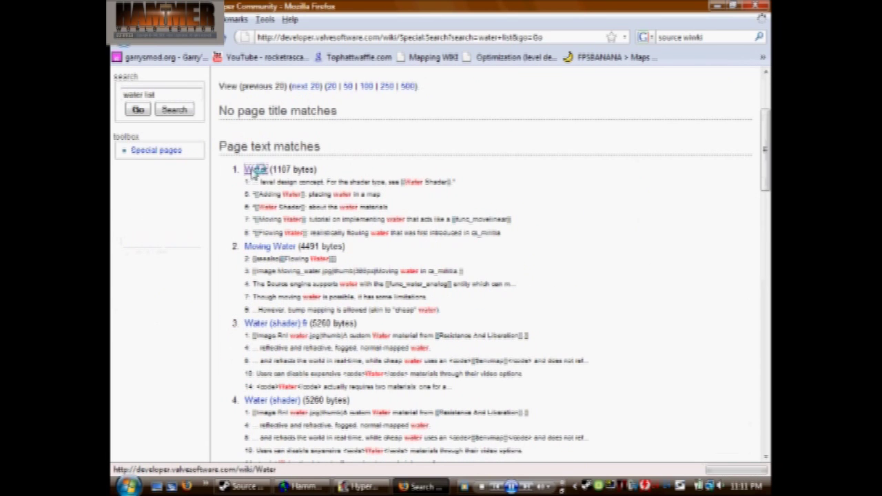
scroll(520, 189, "down", 5)
scroll(305, 364, "up", 1)
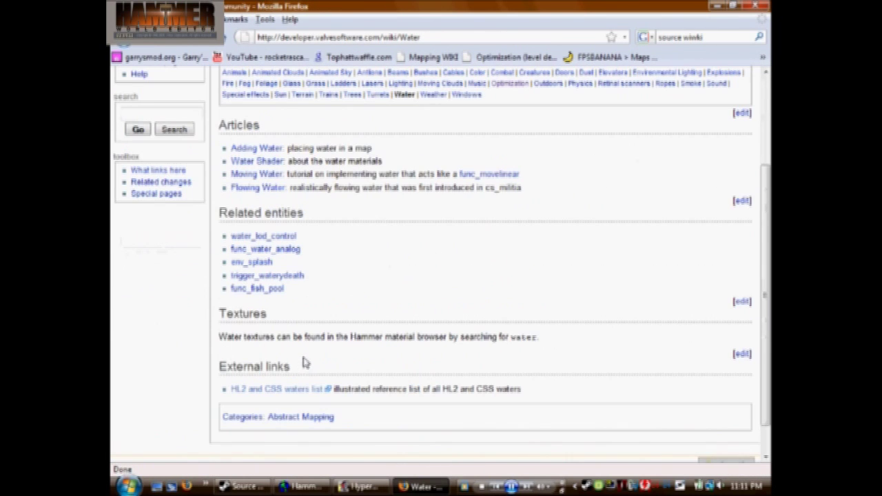
Open the HL2 and CSS waters list and load the liquids/water_pretty1 and Nature/sewer_water001 preview images in separate tabs
left_click(295, 392)
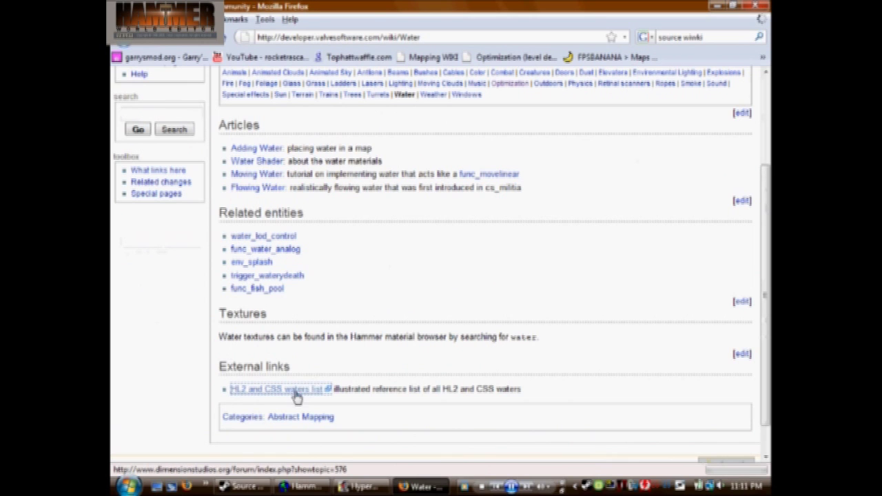
scroll(309, 246, "down", 8)
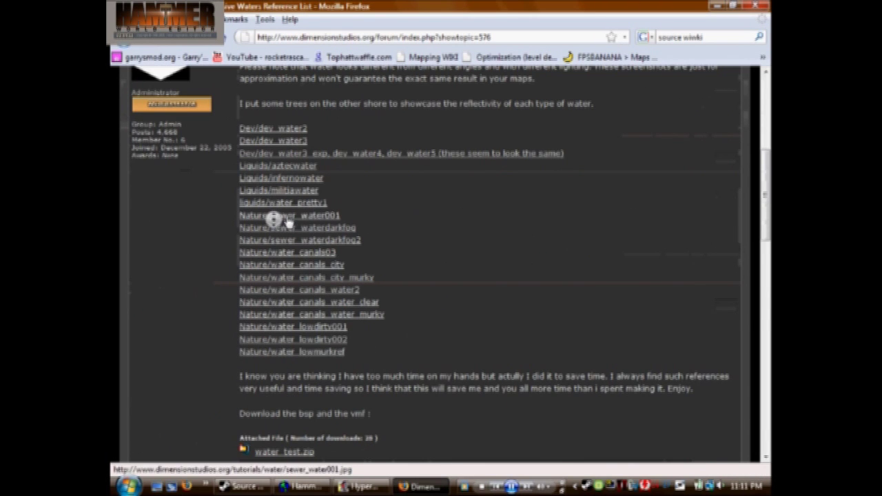
middle_click(273, 204)
middle_click(274, 236)
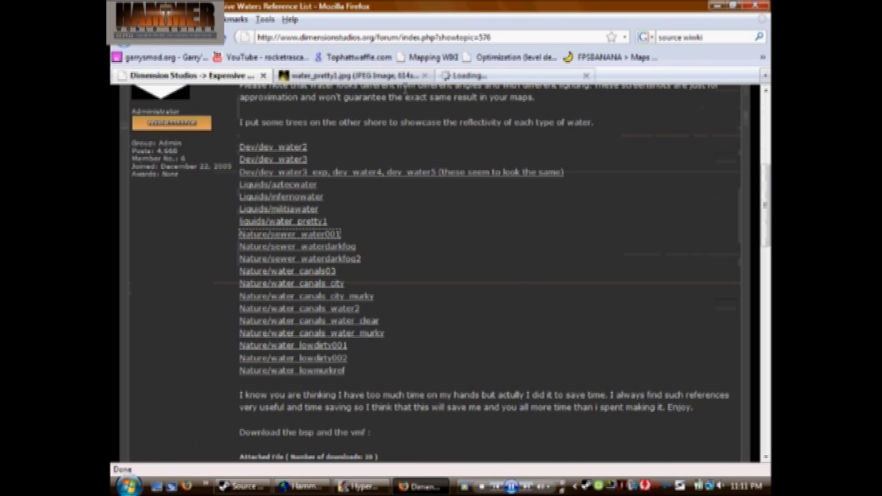
View the water_pretty1 and sewer_water001 images, close them and return to Hammer
left_click(402, 75)
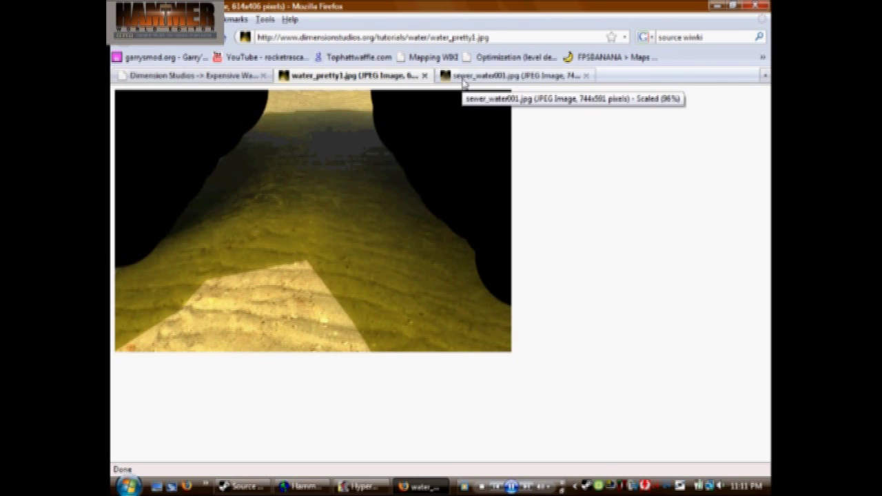
left_click(463, 78)
middle_click(402, 79)
middle_click(403, 79)
left_click(757, 6)
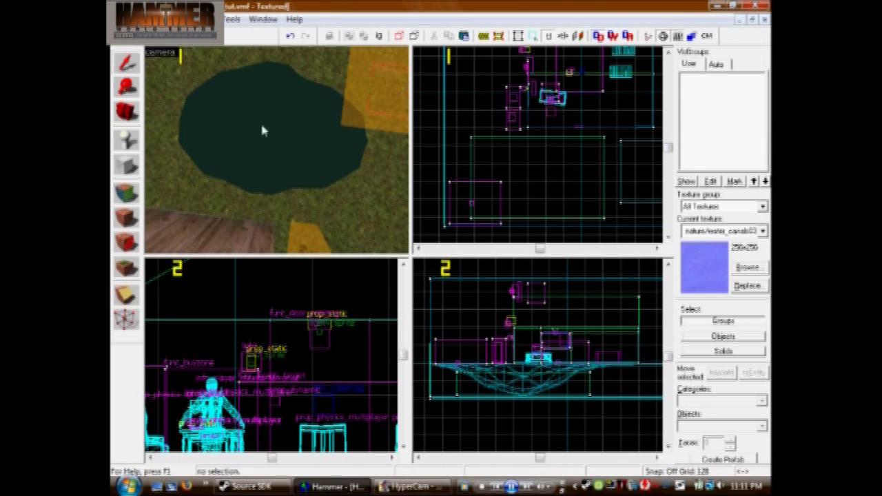
Place a point entity on the water surface in the pit
key("z")
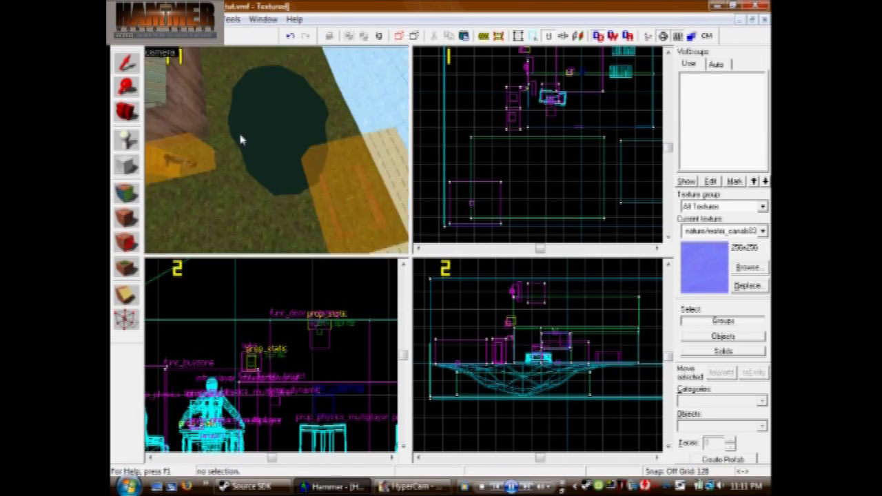
left_click_drag(240, 140, 190, 158)
left_click(126, 140)
left_click(281, 102)
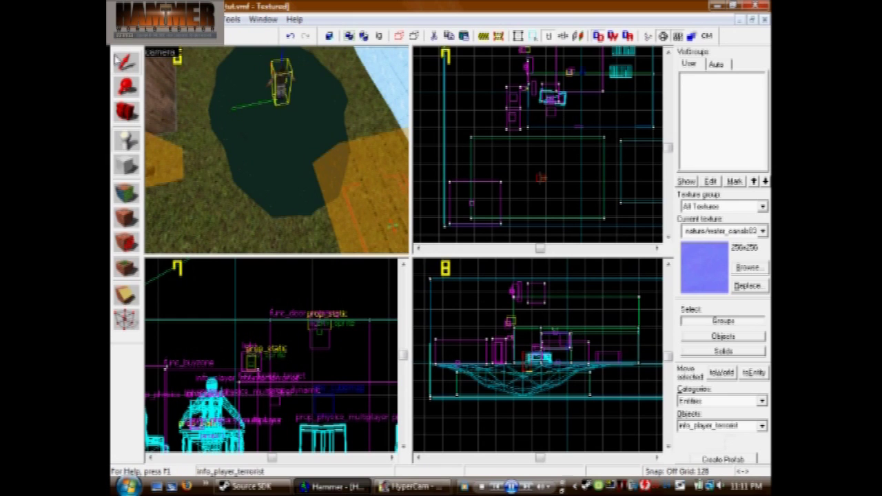
left_click(119, 60)
Change the placed entity's class to water_lod_control, apply it, shift the entity slightly across the water and clear the selection
key("alt+Return")
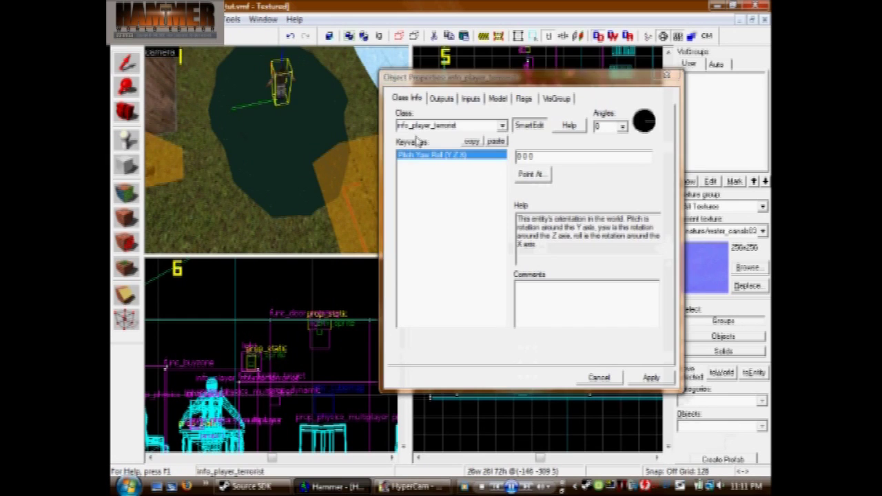
type("water_lod_control")
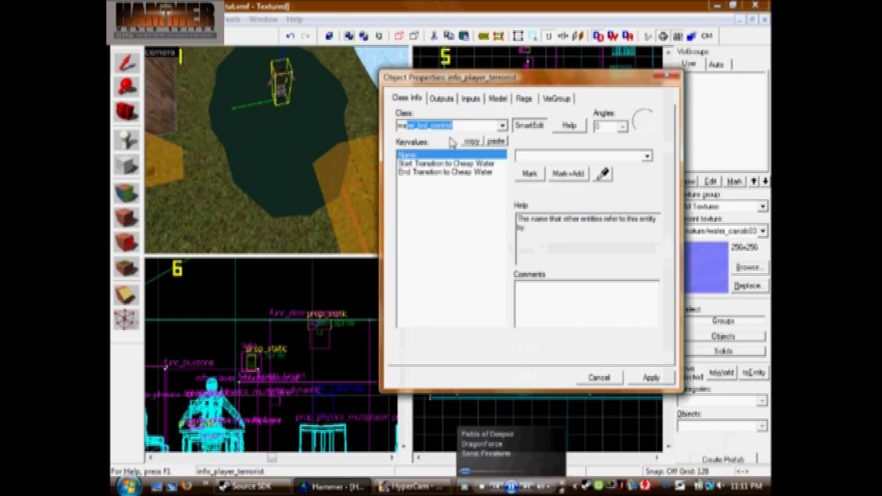
left_click(648, 381)
left_click(599, 378)
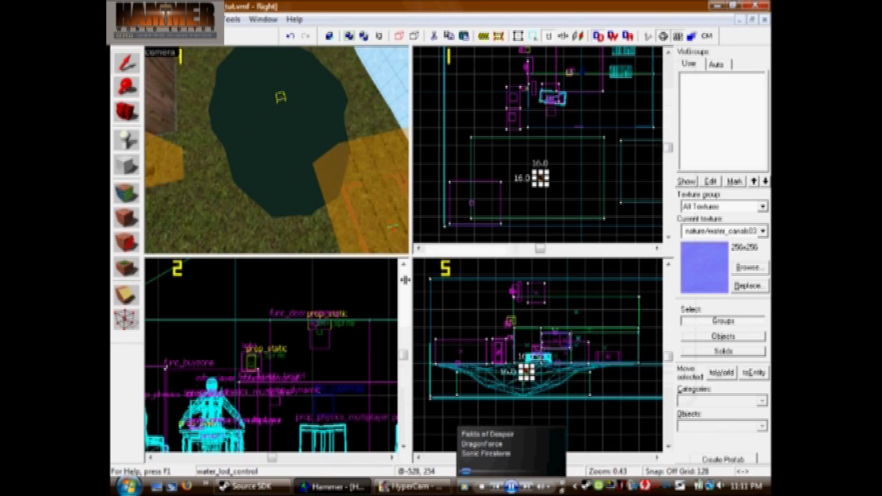
left_click(279, 118)
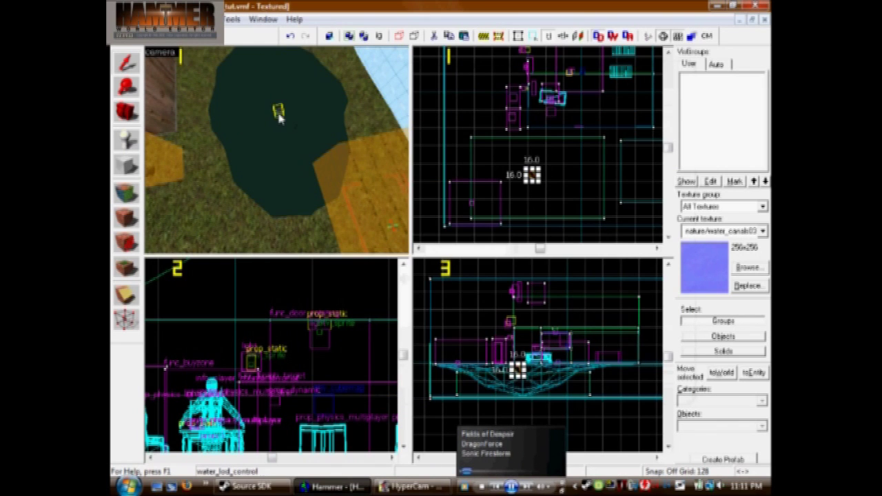
left_click(489, 111)
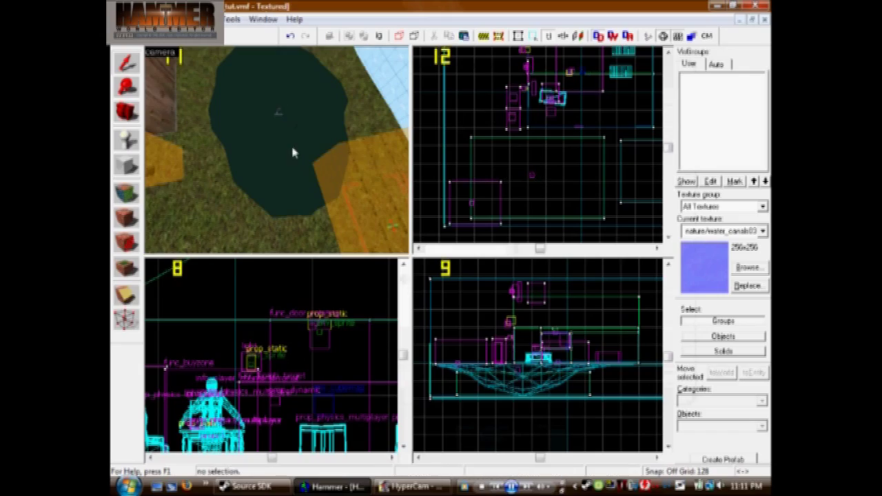
Run the map and start a Counter-Strike: Source server with Hammer_how_to_tut
key("F9")
key("Return")
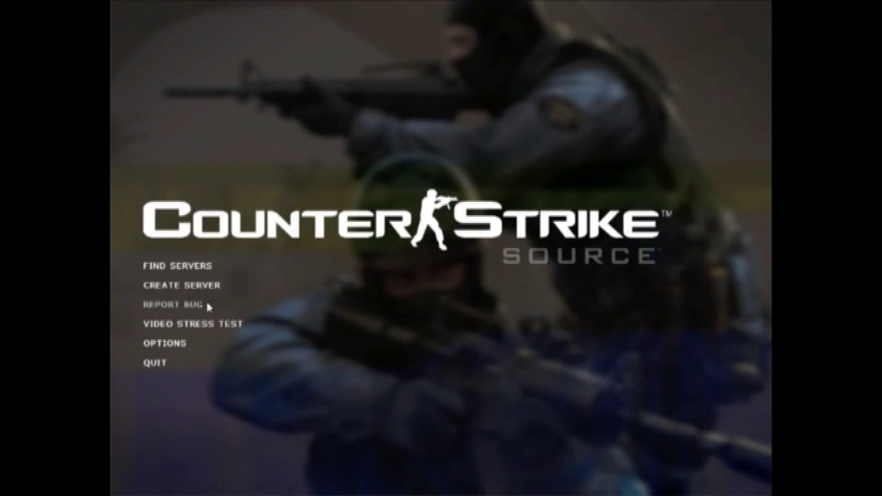
left_click(205, 286)
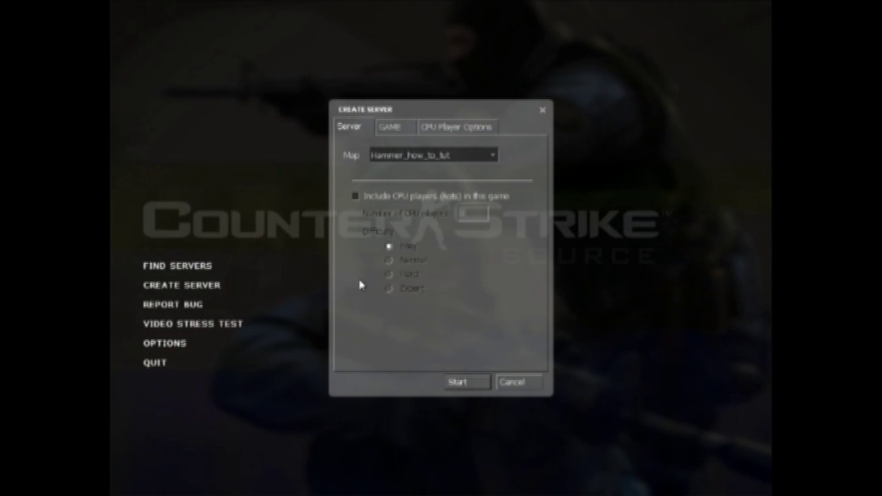
left_click(449, 386)
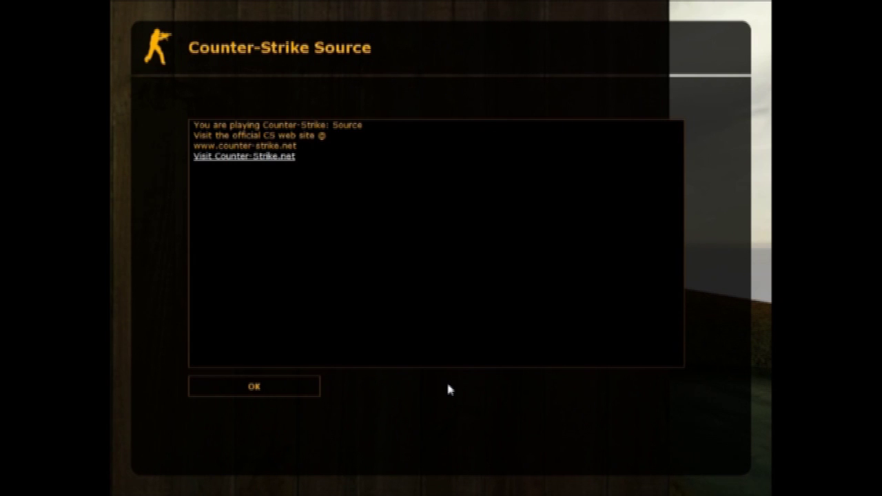
Join the Counter-Terrorist team as SEAL Team 6 and walk to the pond in the grass
key("Return")
key("2")
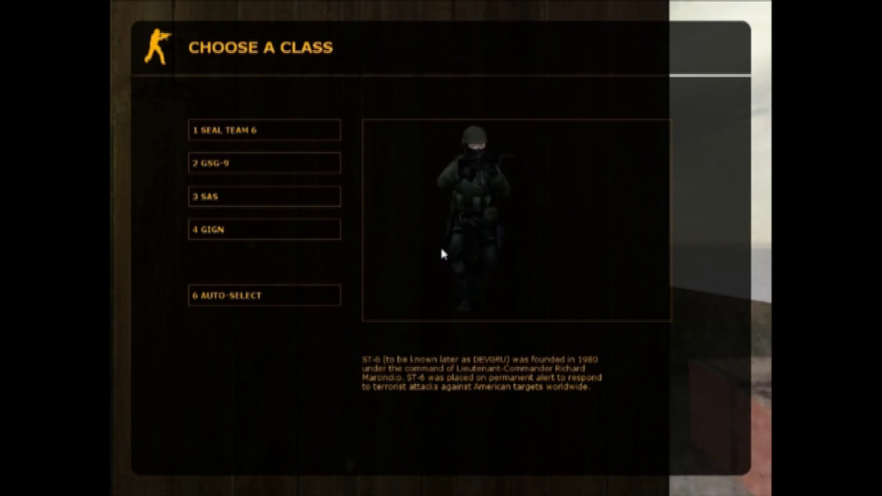
key("1")
key("q")
key("w")
key("q")
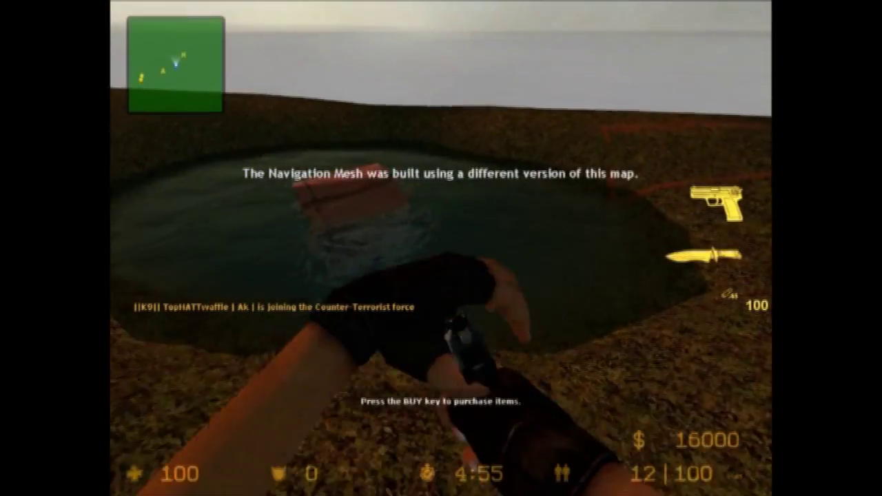
Fire repeatedly at the pond's surface, reload and enter the water to examine its splashes, reflections and refraction
left_click(441, 248)
left_click(441, 248)
left_click(441, 248)
left_click(441, 249)
left_click(441, 248)
left_click(441, 248)
left_click(441, 248)
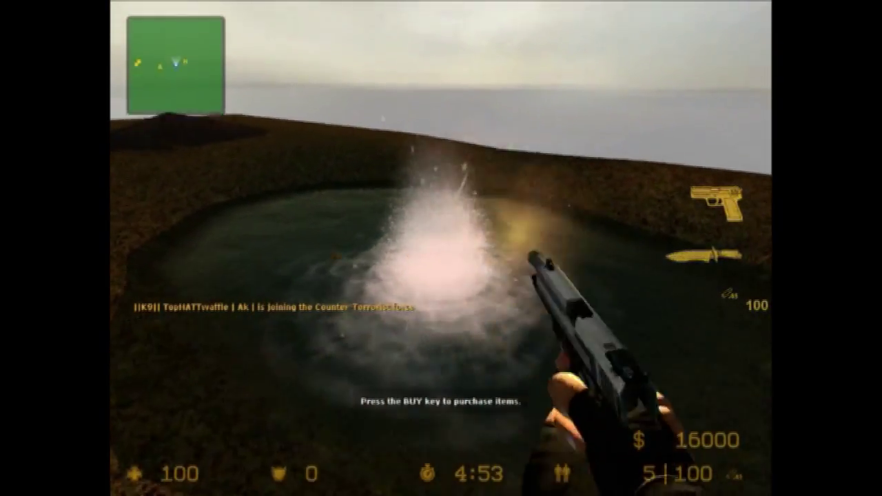
key("r")
key("w")
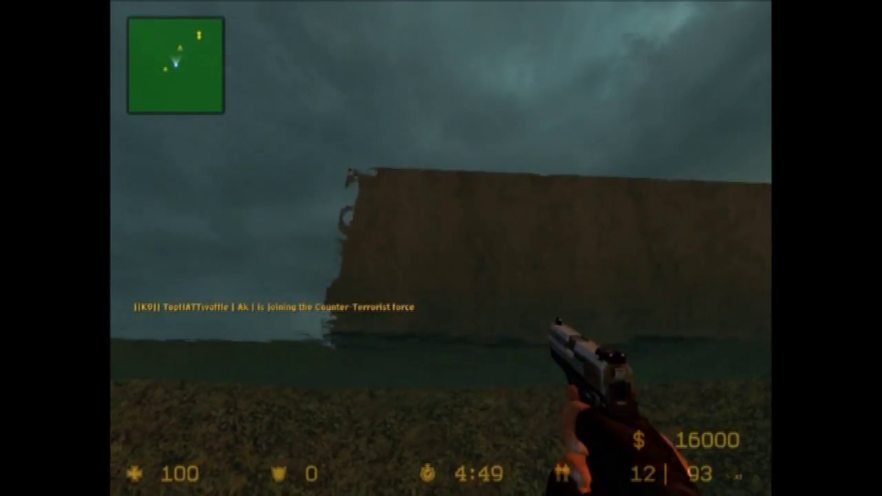
Walk around the outside of the house and shoot at its window to examine the glass
key("3")
key("2")
key("3")
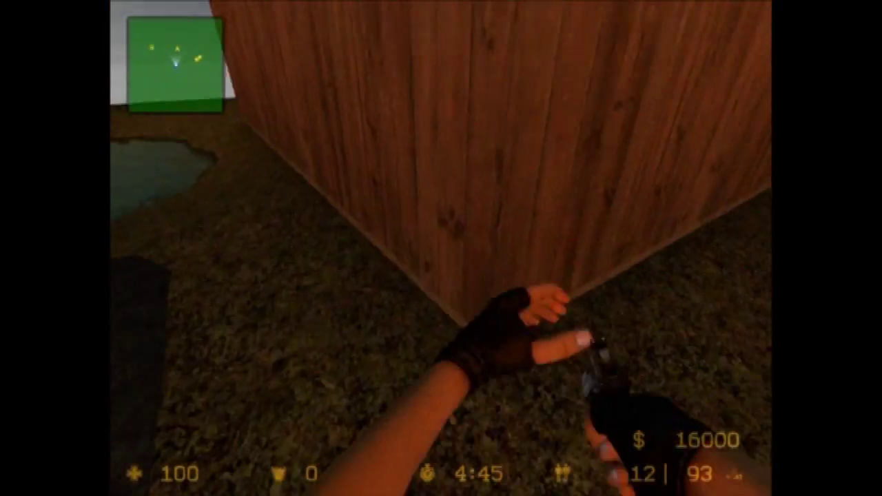
key("2")
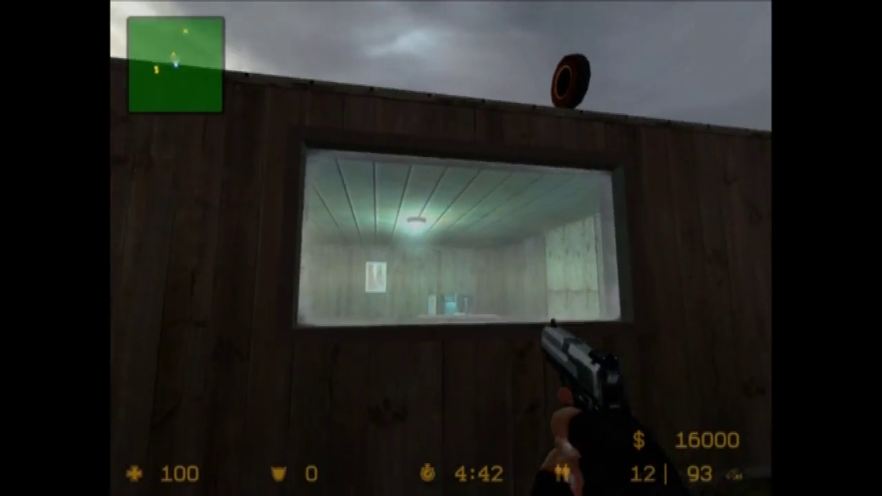
left_click(441, 248)
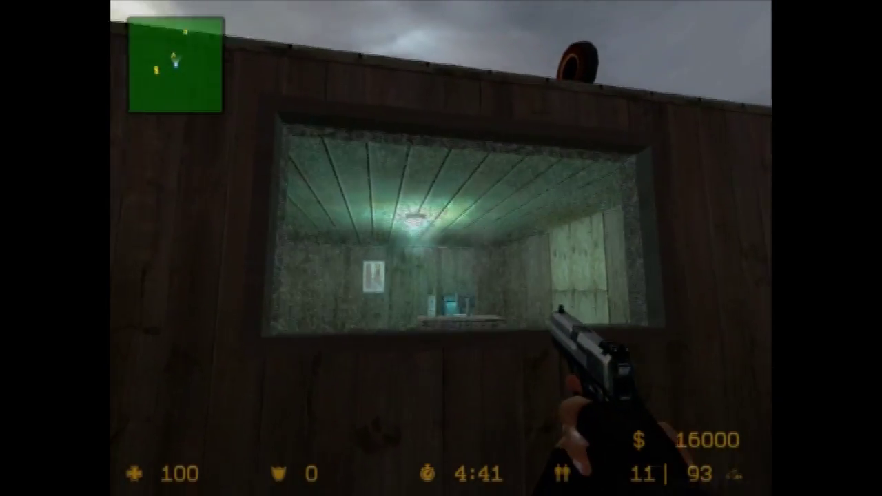